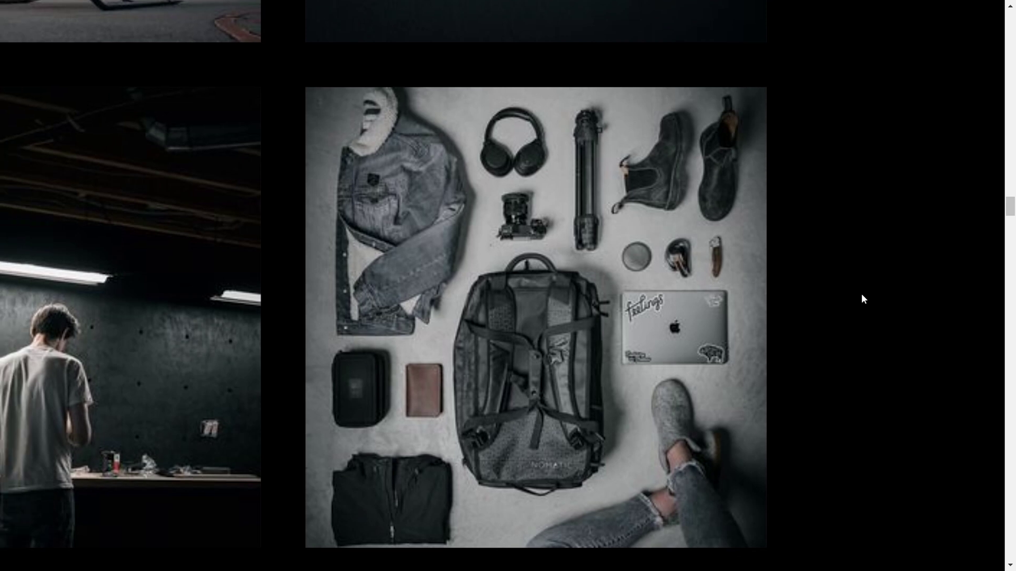
scroll(861, 299, "down", 1)
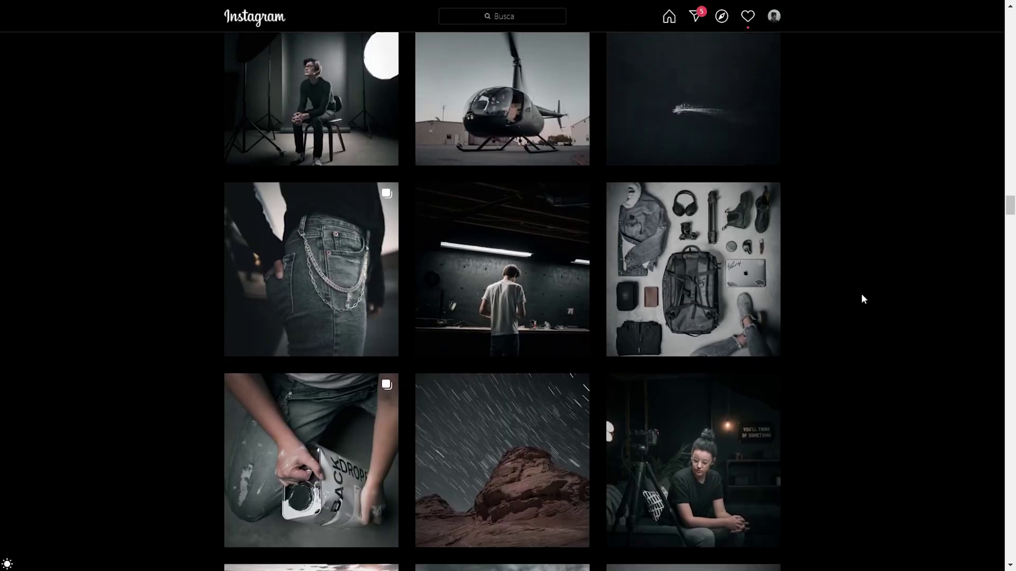
scroll(862, 299, "up", 1)
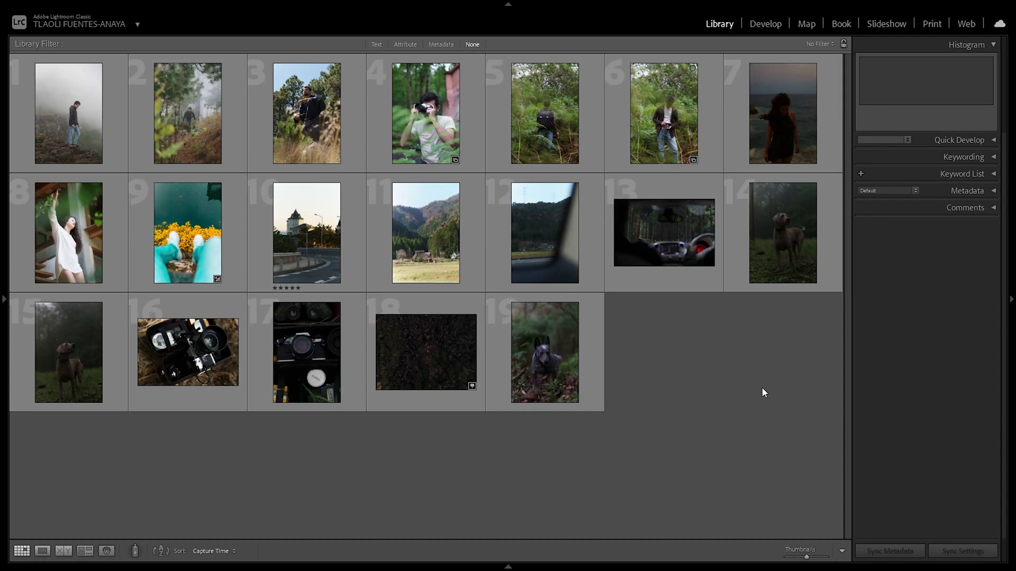
Open the photo of the dog walking in the forest in Lightroom Classic's Develop module.
double_click(186, 211)
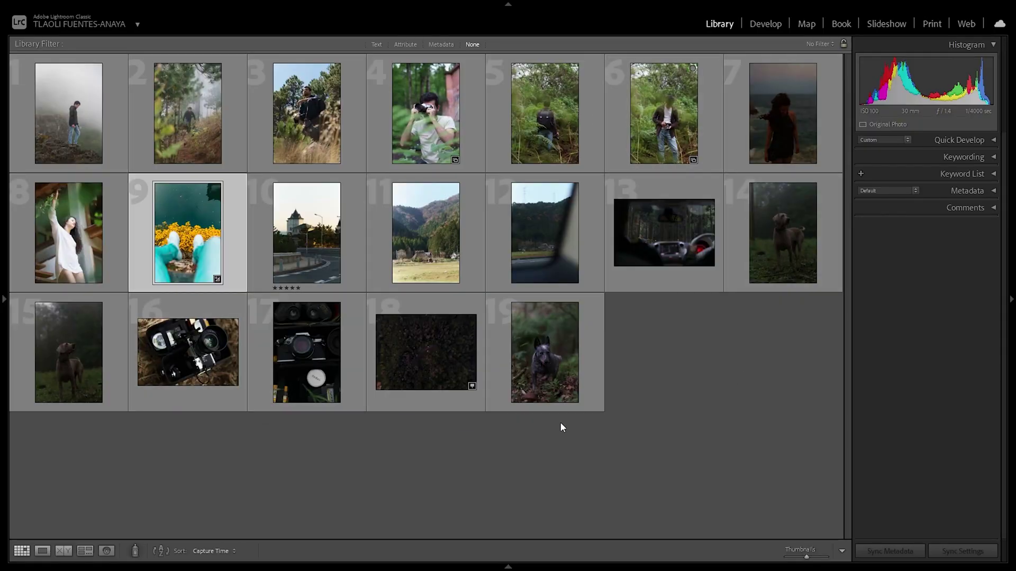
left_click(542, 359)
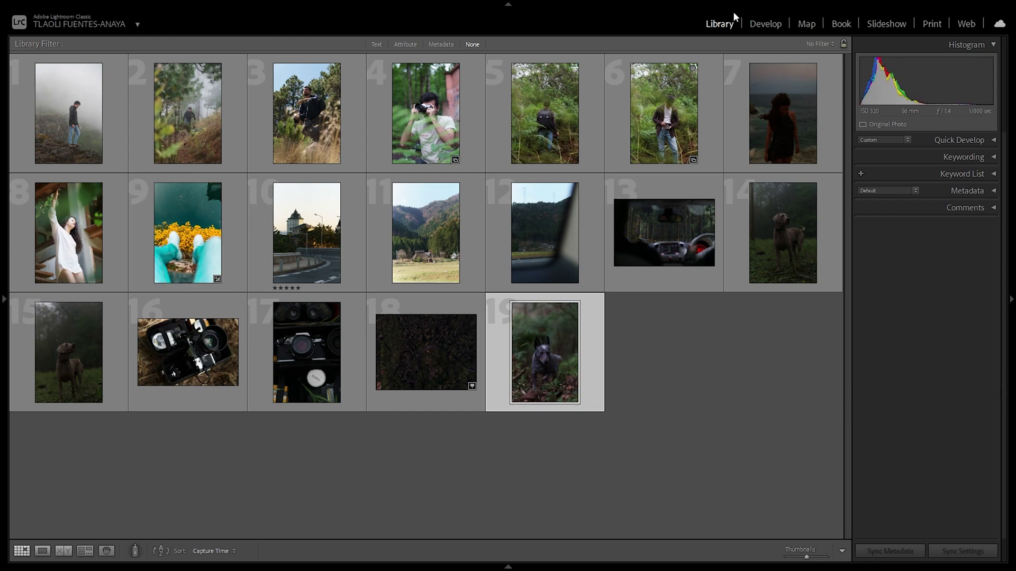
left_click(758, 25)
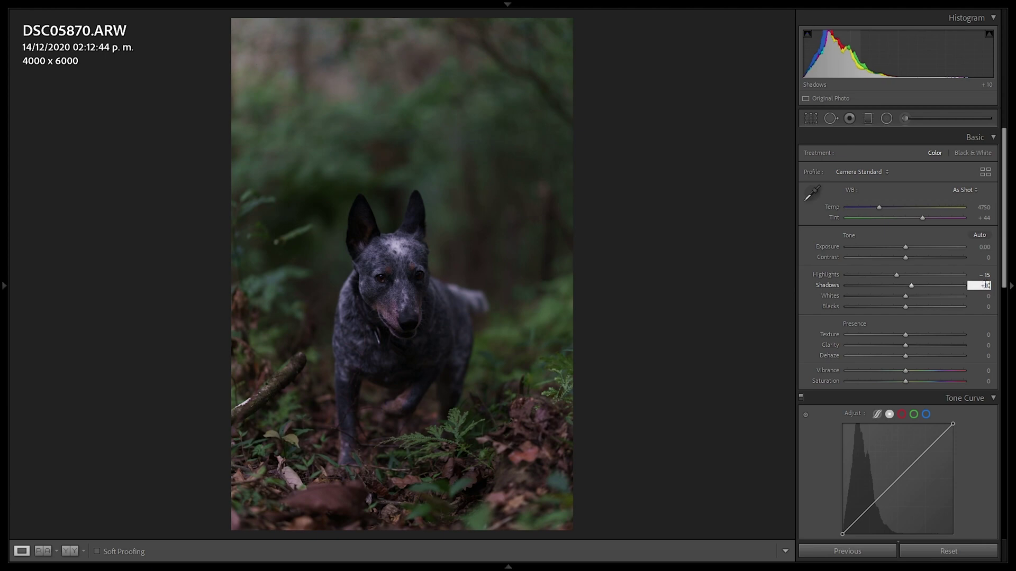
Set the photo's Whites to +35 and its Blacks to -17.
left_click(422, 367)
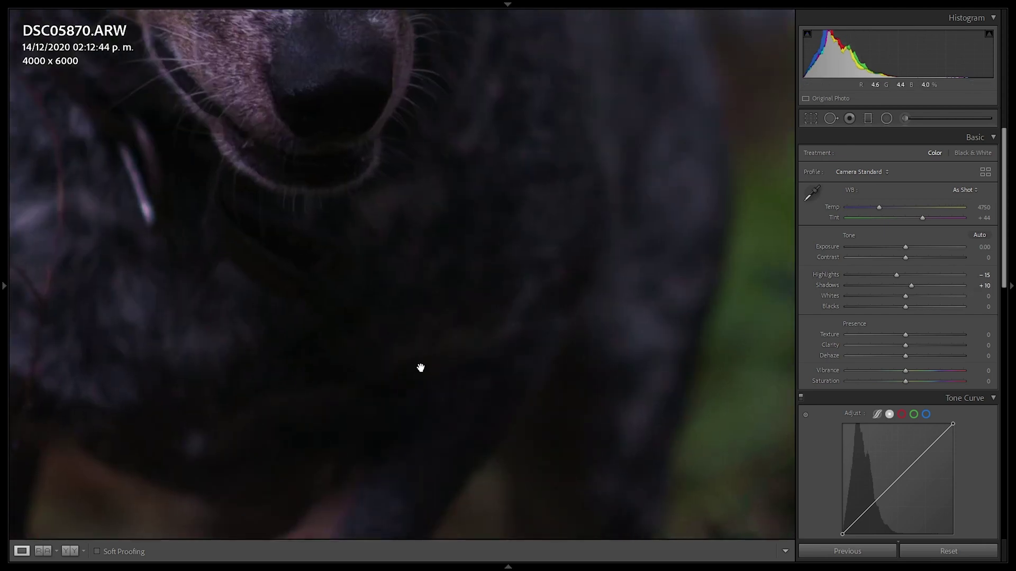
left_click(565, 339)
left_click(987, 296)
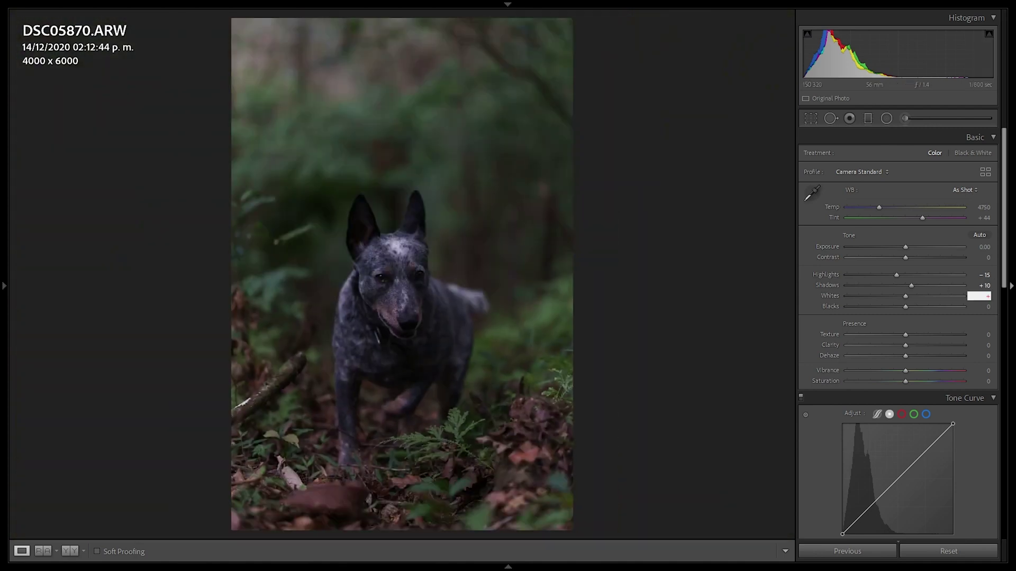
type("35")
key("Return")
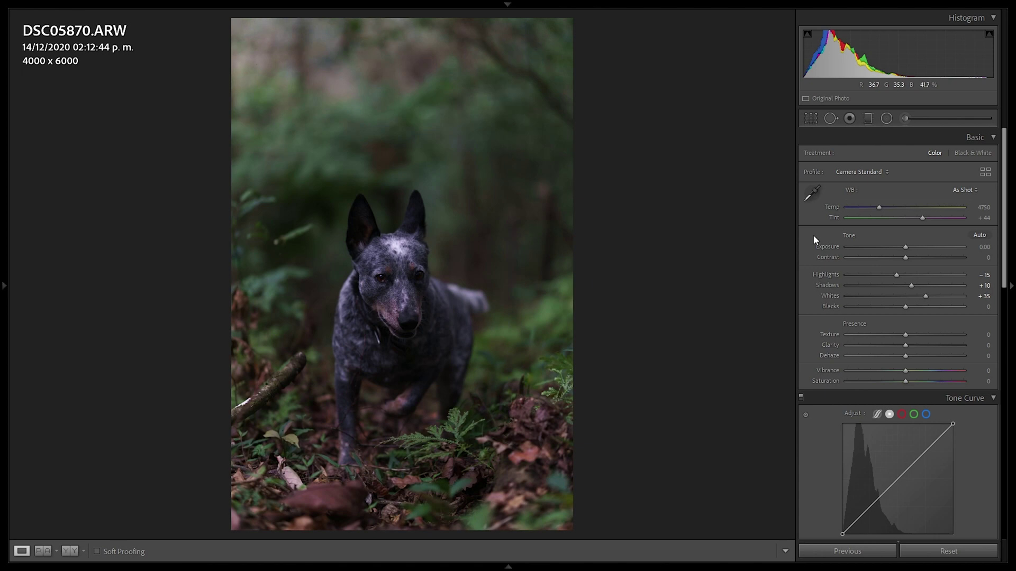
left_click(964, 307)
left_click(980, 307)
type("-17")
key("Return")
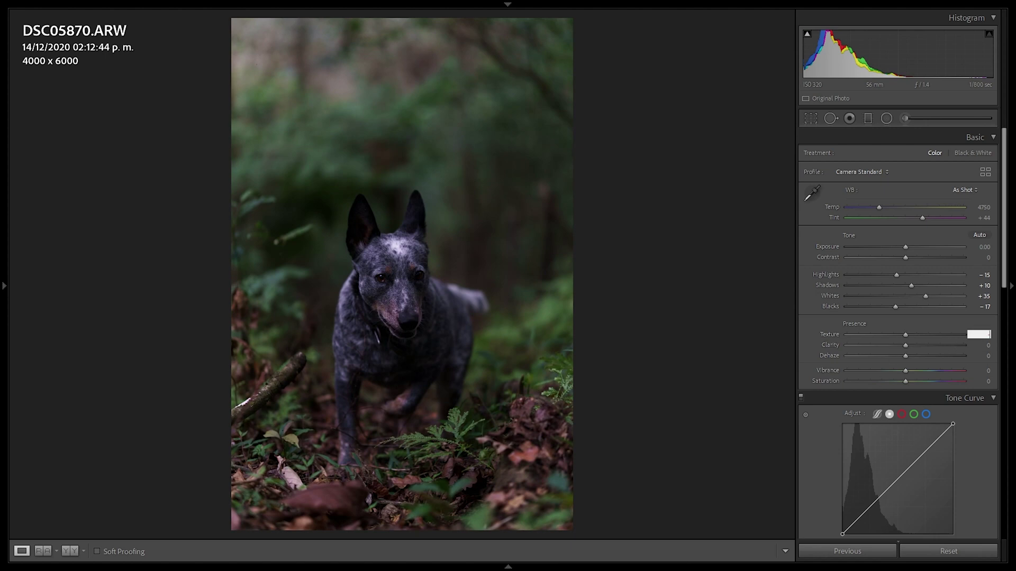
Adjust the presence settings to Texture -15, Clarity +12 and Vibrance -5.
key("Return")
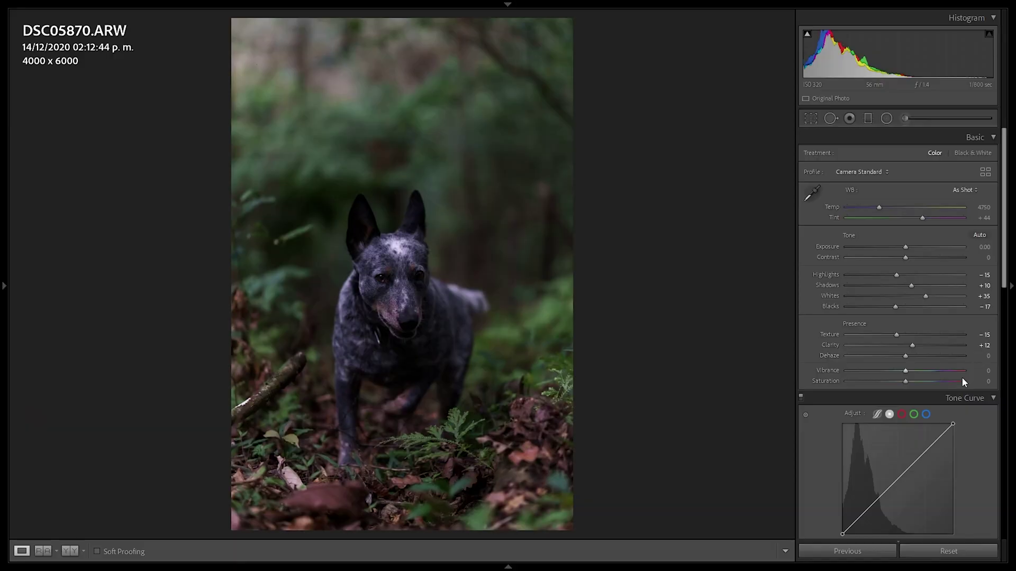
scroll(962, 376, "down", 2)
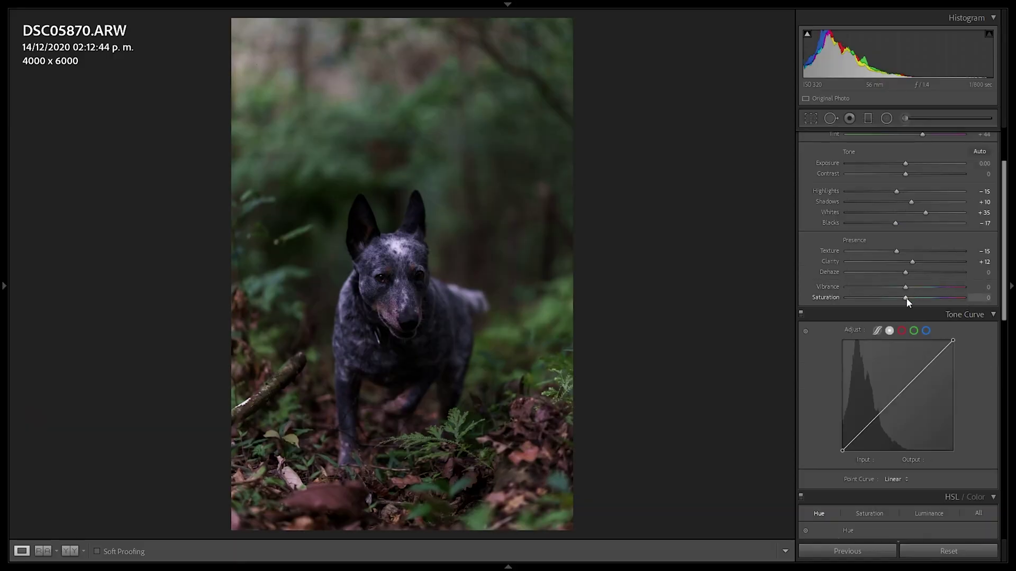
mouse_move(897, 298)
left_mouse_down()
mouse_move(862, 306)
mouse_move(862, 286)
mouse_move(903, 294)
left_mouse_up()
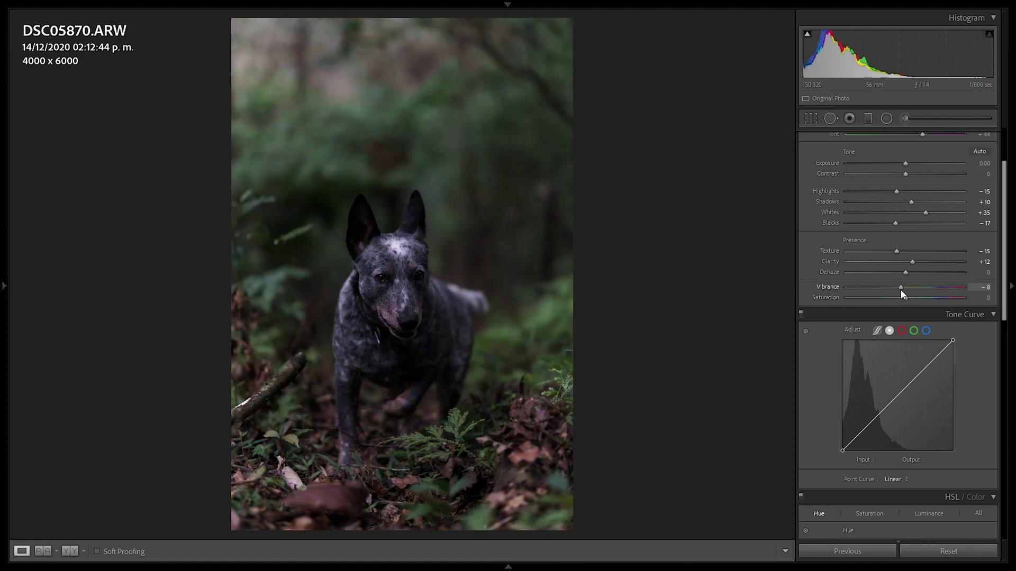
type("-15")
key("Return")
left_click_drag(897, 287, 902, 287)
Shape the tone curve with shadow and highlight points, lowering the shadow point to output 53 and raising the black point to output 16.
scroll(1005, 233, "down", 3)
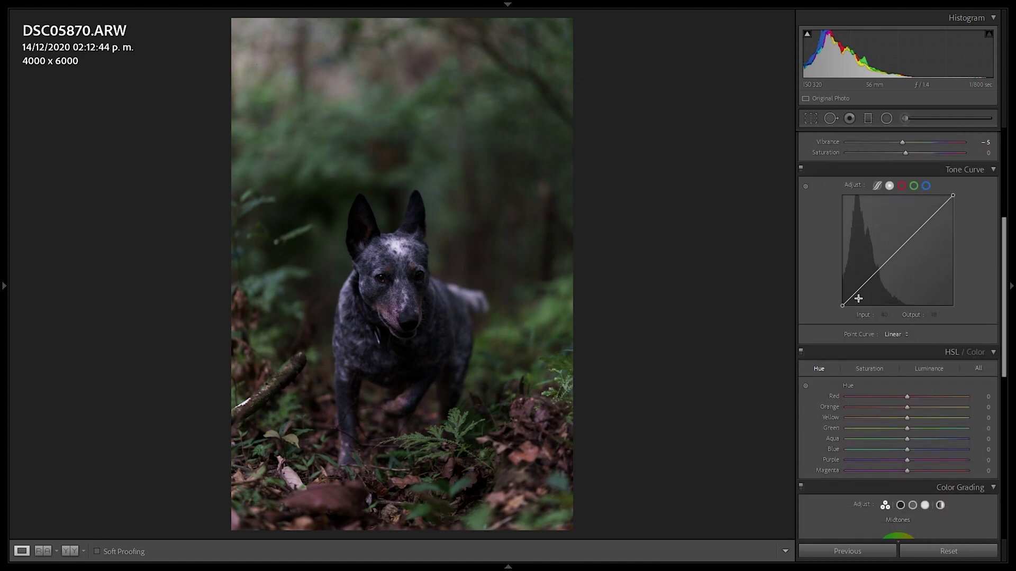
left_click(872, 281)
left_click(922, 228)
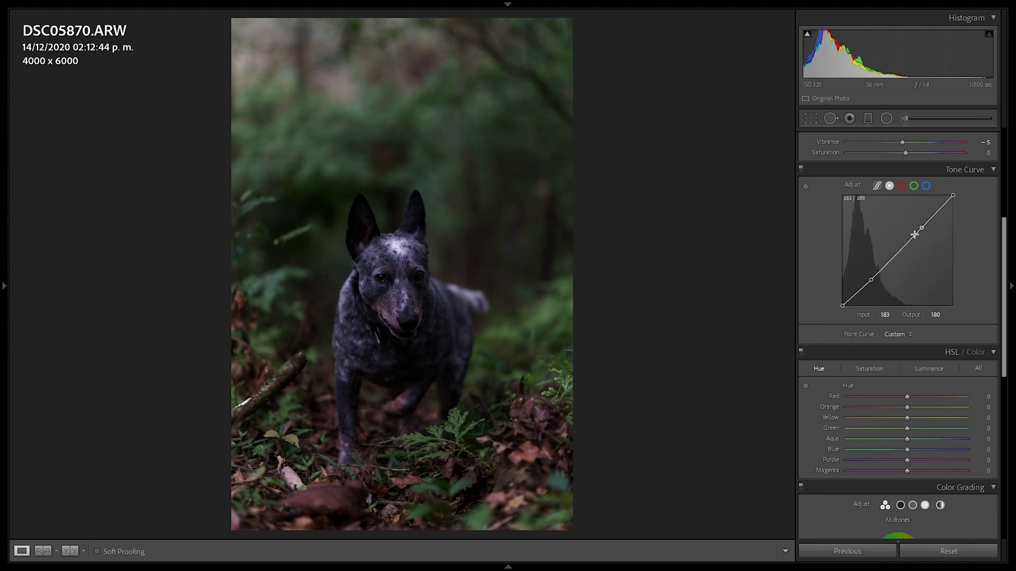
left_click_drag(871, 281, 871, 284)
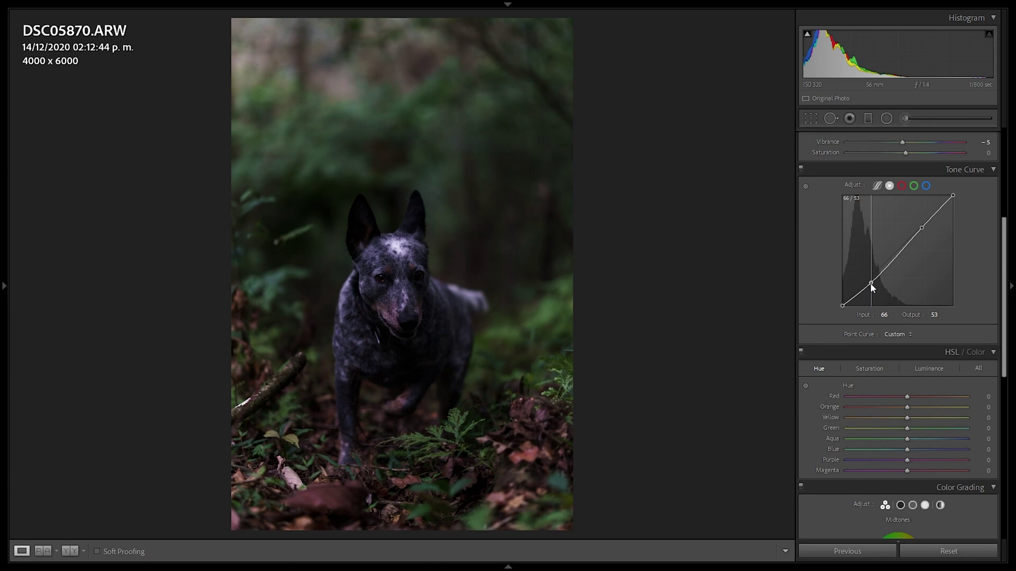
left_click_drag(842, 306, 834, 299)
Examine the dog's dark fur up close with the tone curve adjustment switched off and on.
left_click(471, 368)
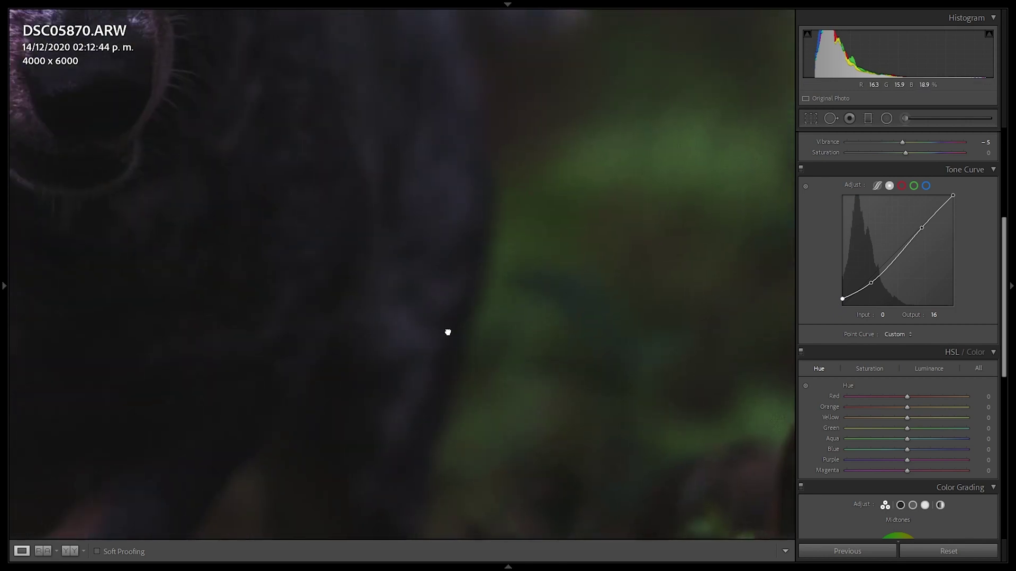
left_click_drag(448, 333, 730, 247)
left_click(800, 168)
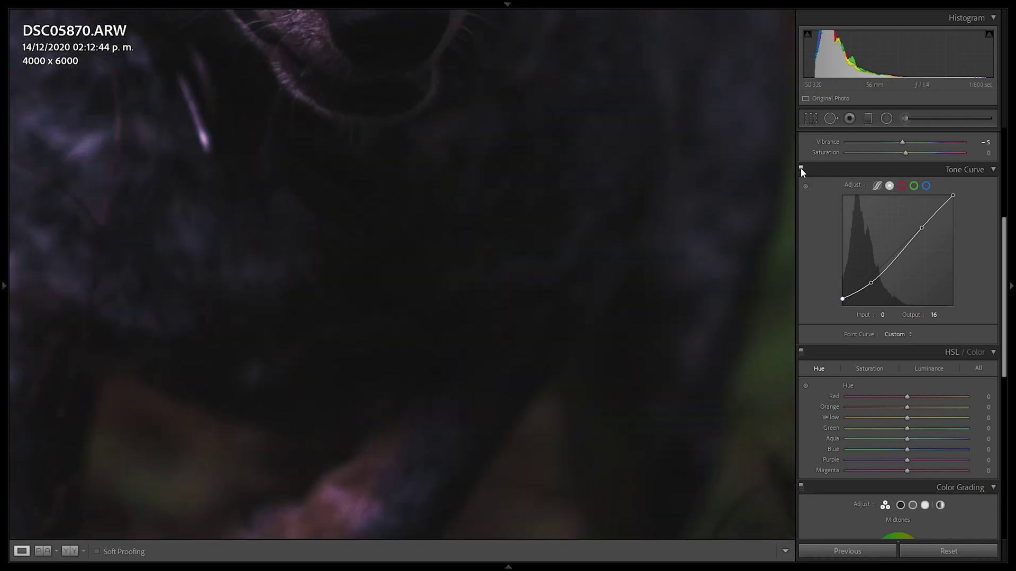
left_click(801, 168)
left_click(801, 168)
left_click(801, 168)
left_click(376, 248)
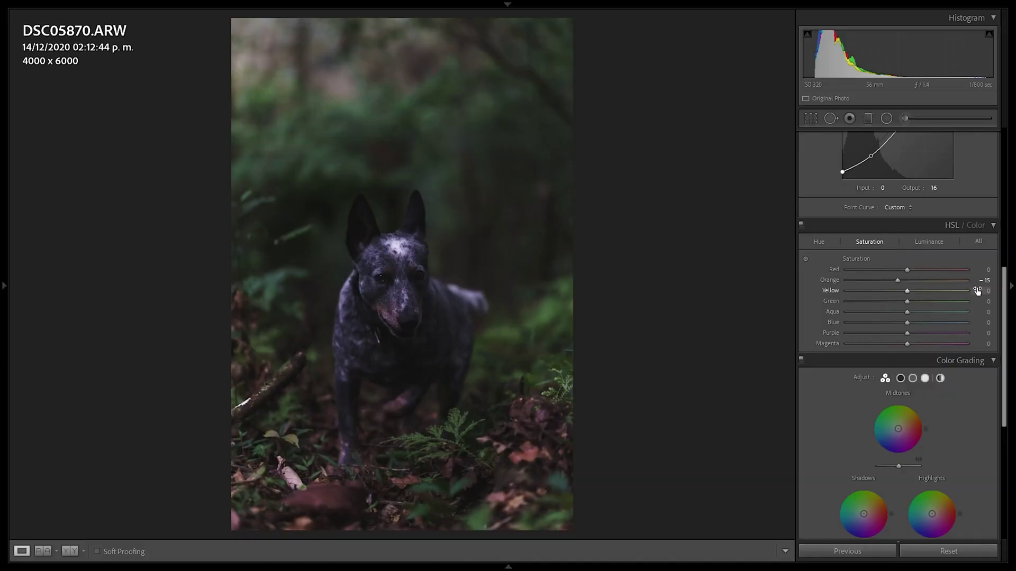
Set the HSL saturation to -60 for yellow, -70 for green, and -80 for both aqua and blue.
type("-60")
key("Return")
key("Return")
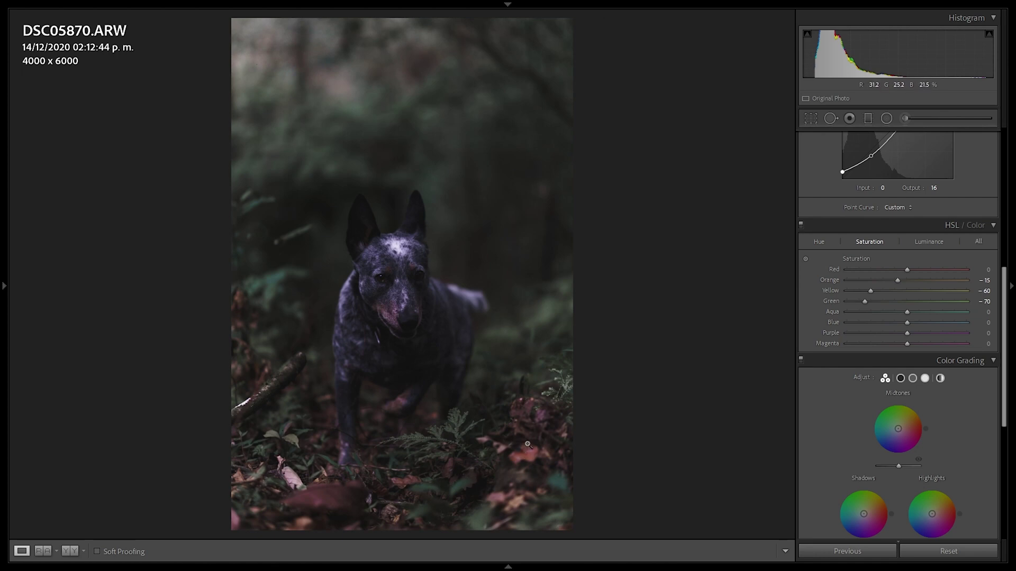
left_click(988, 312)
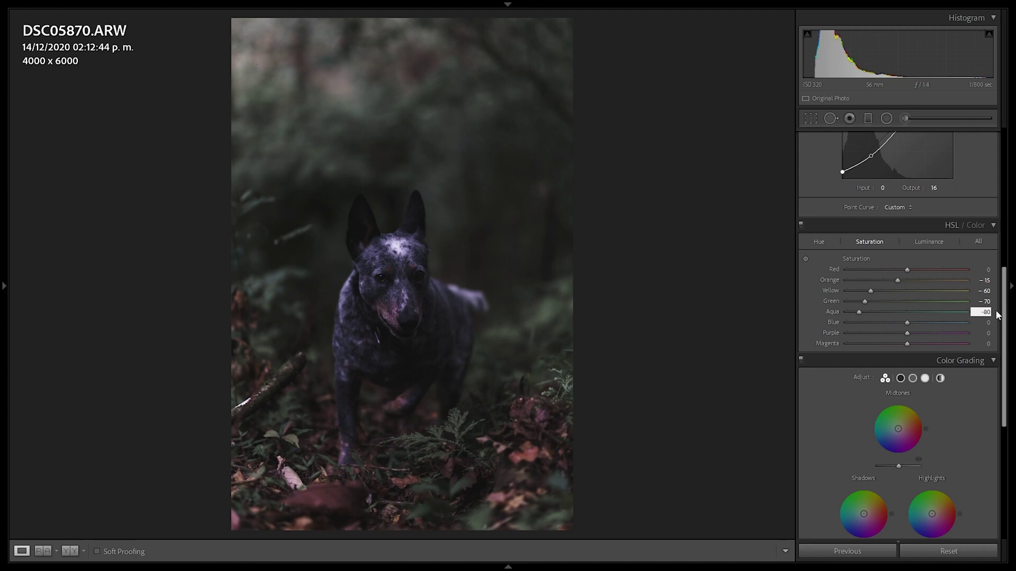
left_click(988, 323)
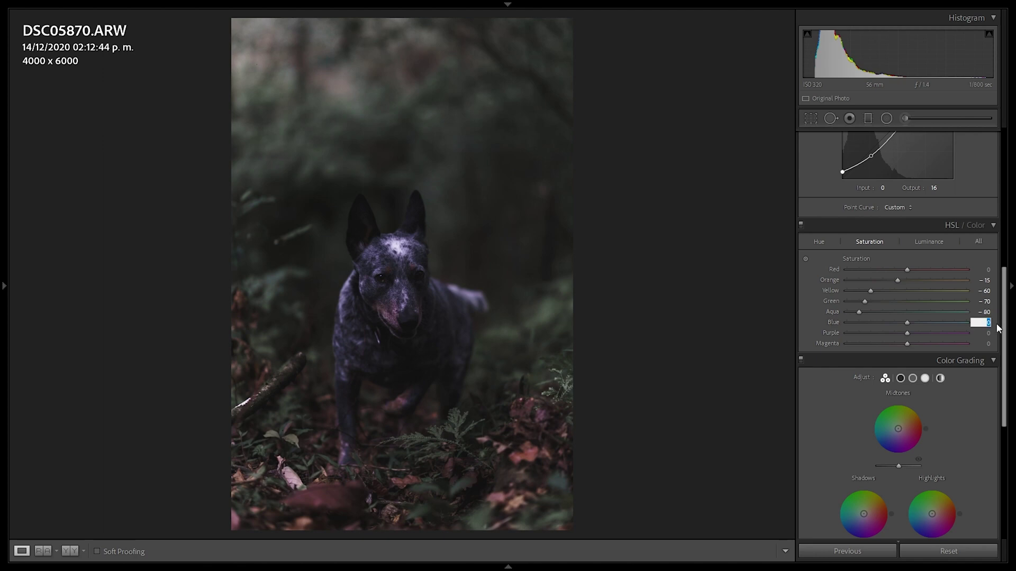
key("Return")
Compare the photo with the HSL adjustments off and on, and strongly reduce the purple saturation to neutralize the dog's fur.
left_click(801, 225)
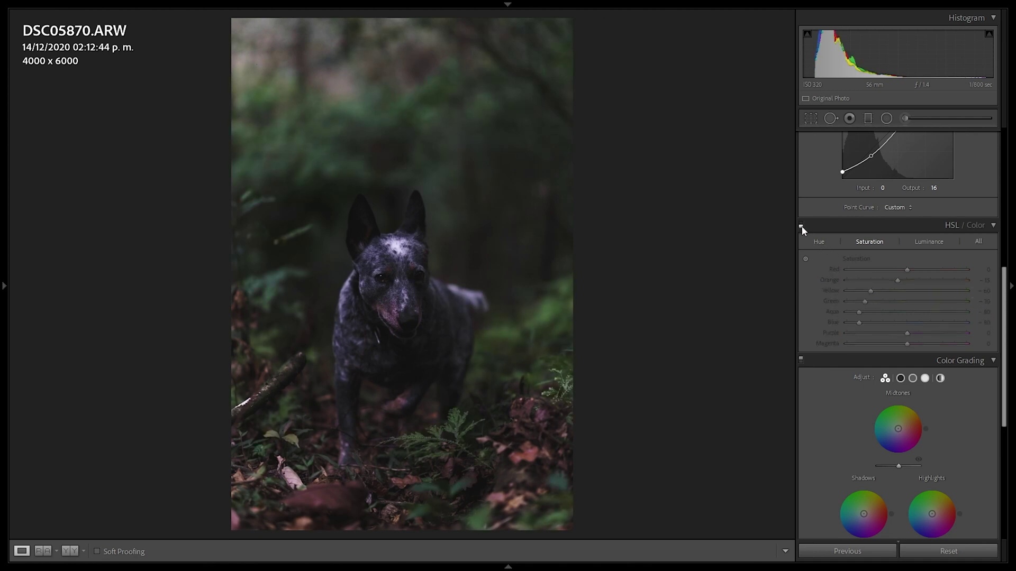
left_click(801, 225)
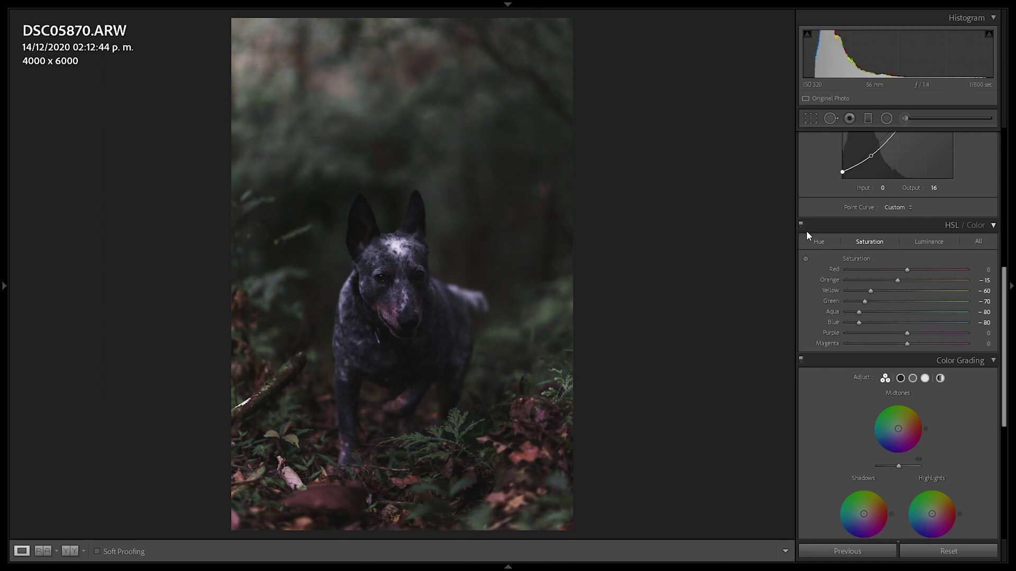
left_click_drag(905, 335, 862, 338)
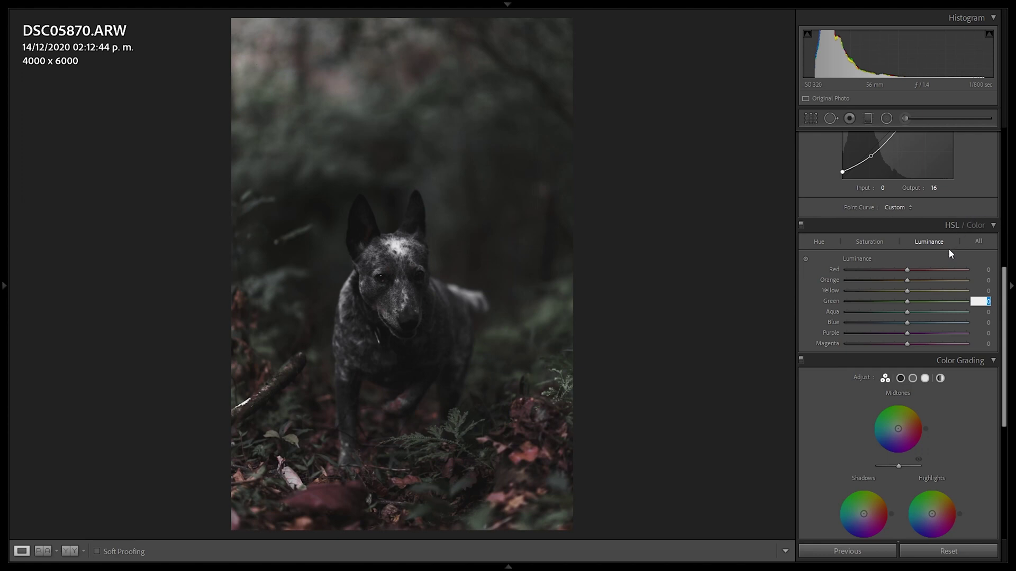
Set the HSL luminance to -15 for green, -25 for aqua and -30 for blue.
type("-15")
key("Return")
left_click(978, 311)
type("-25")
key("Return")
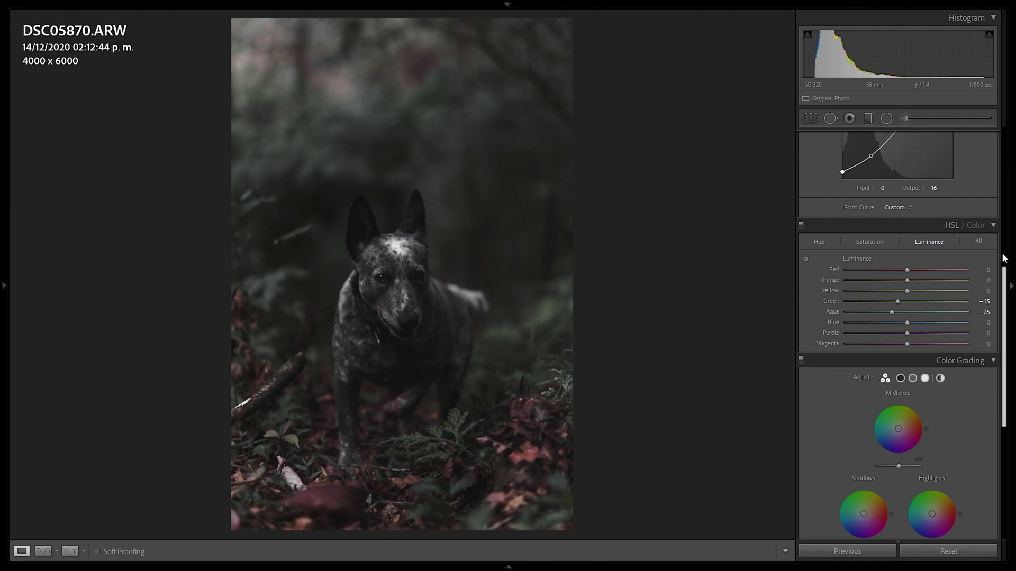
left_click(979, 323)
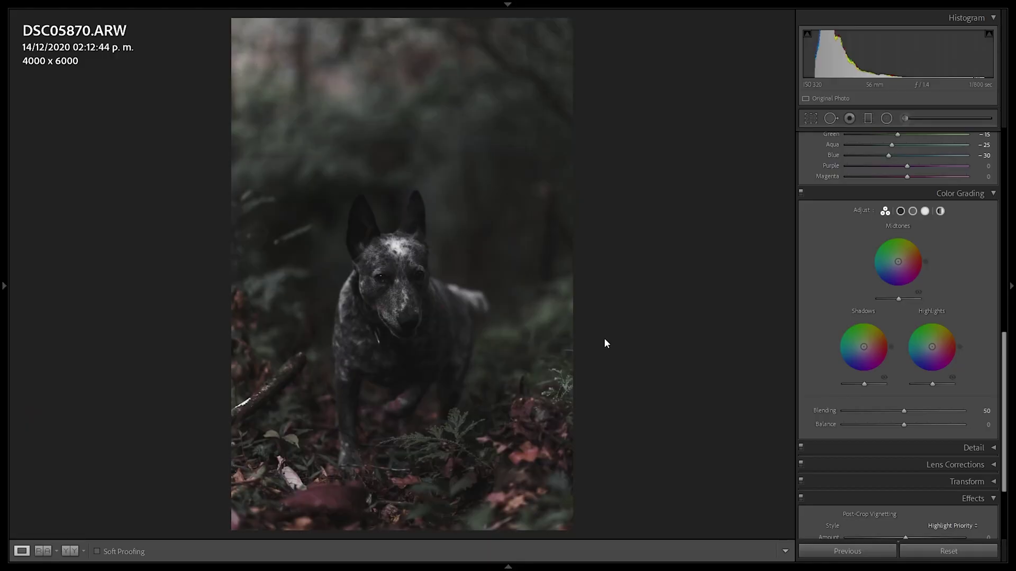
Compare the edited dog photo with the original in a side-by-side before and after view.
left_click(389, 316)
left_click(388, 316)
key("y")
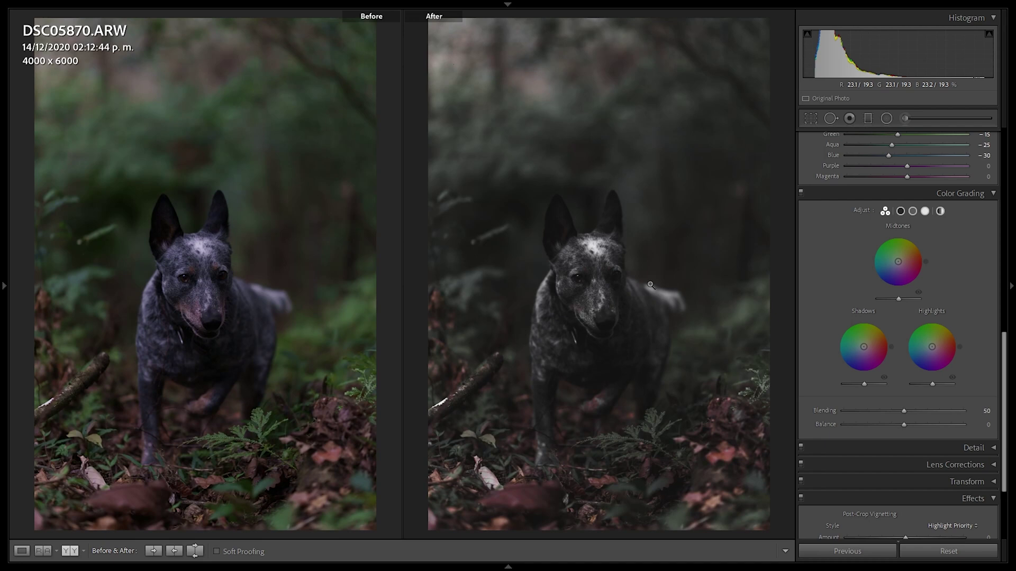
key("y")
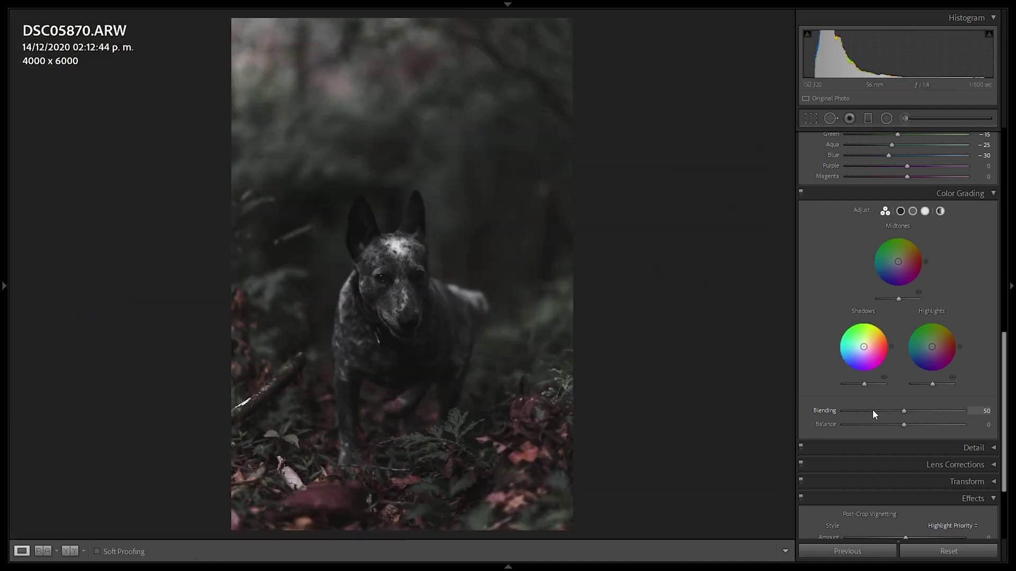
Tint the shadows blue in Color Grading with hue 215 and saturation 8.
left_click(900, 211)
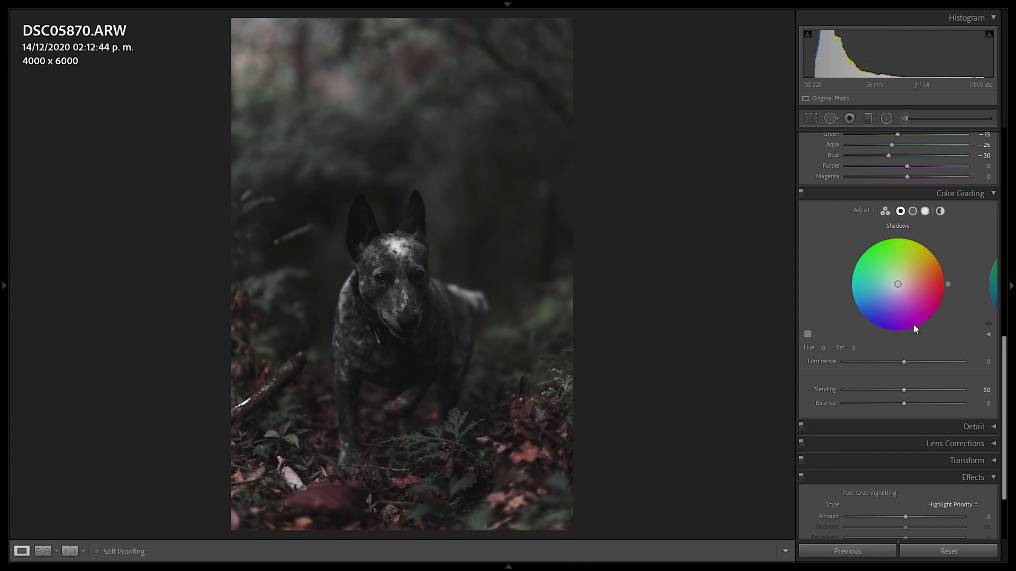
left_click(825, 348)
type("215")
key("Return")
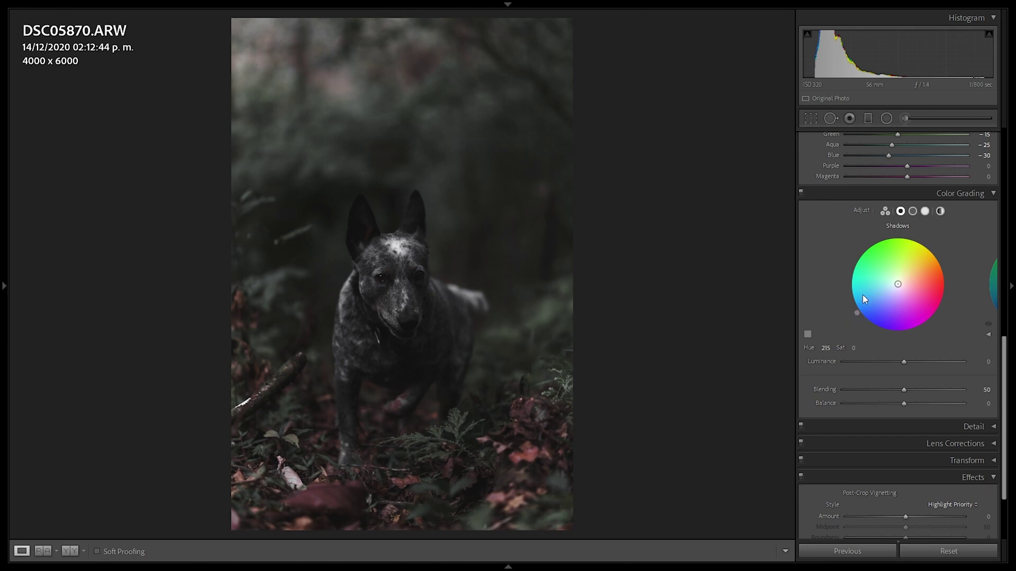
left_click(853, 351)
type("8")
key("Return")
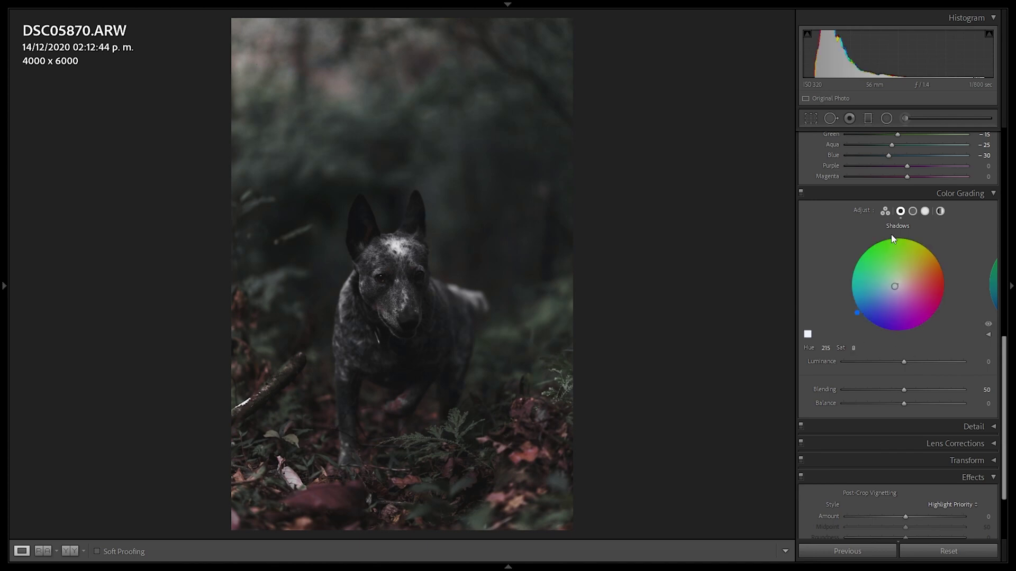
Compare the photo with the color grading switched off and on.
left_click(801, 192)
left_click(802, 193)
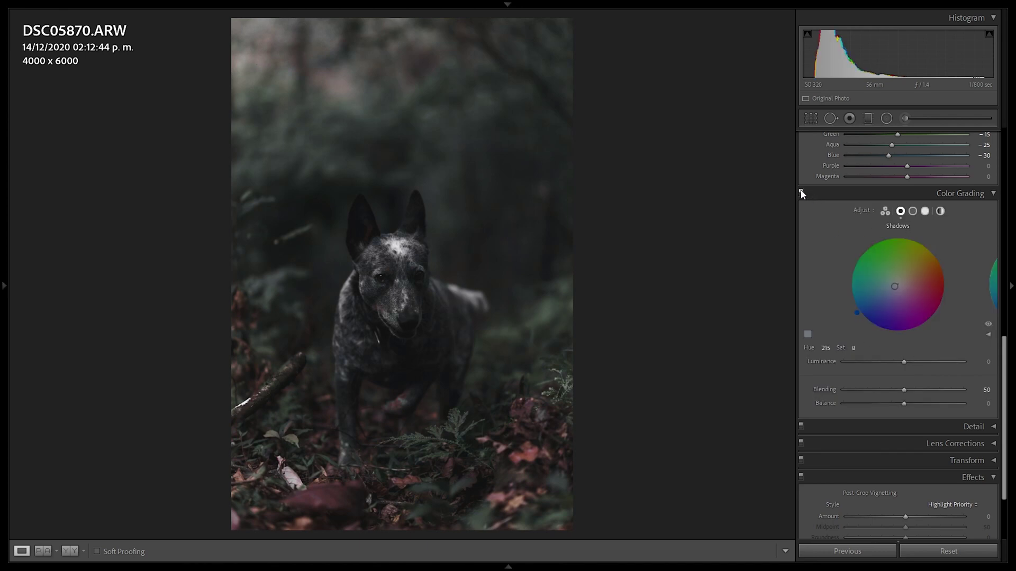
left_click(801, 193)
left_click(801, 193)
left_click(802, 193)
left_click(801, 192)
Darken the photo's edges with a post-crop vignette amount of -30.
scroll(939, 317, "down", 3)
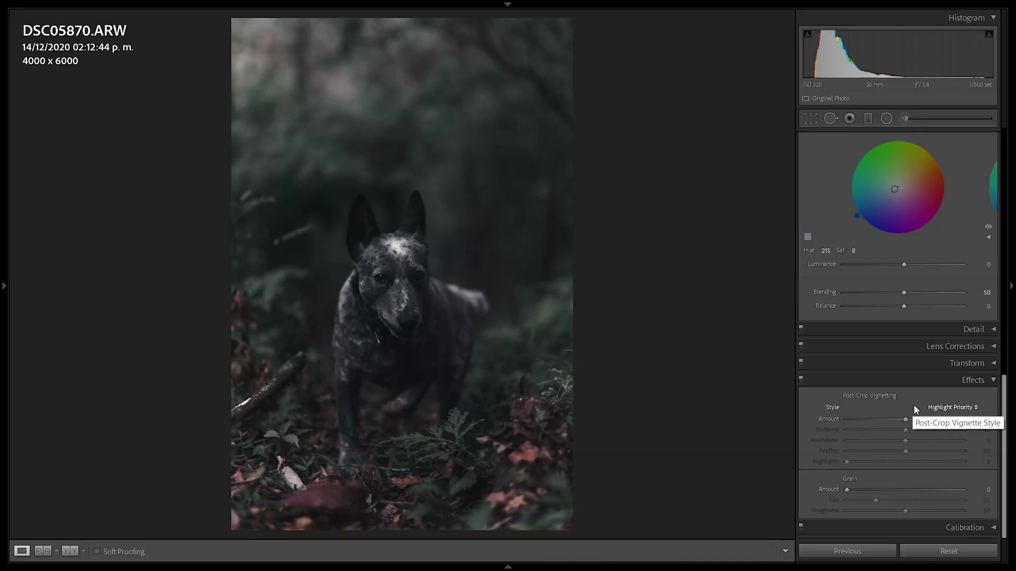
left_click(981, 421)
type("-")
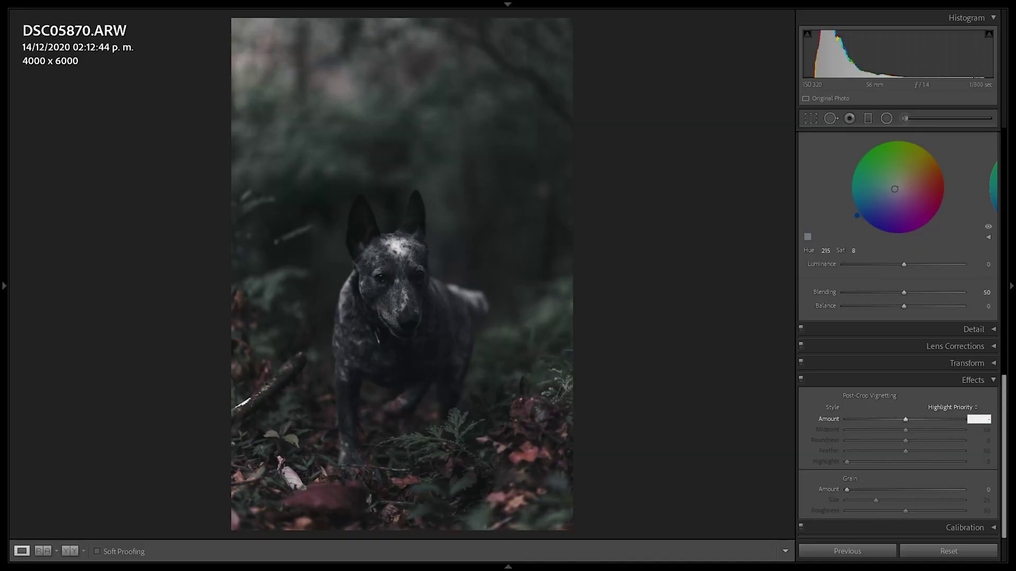
type("30")
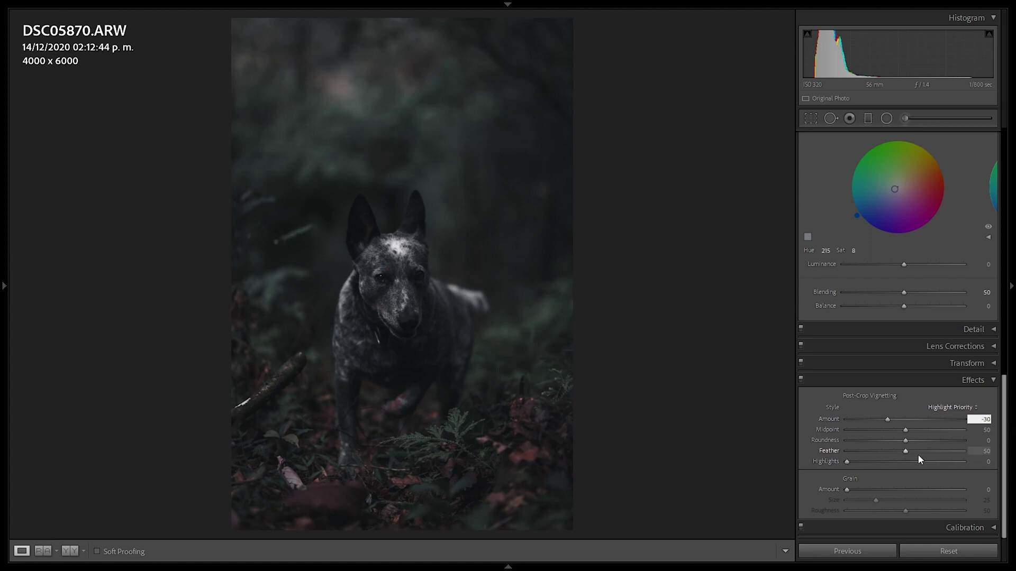
Soften the post-crop vignette with a feather of 73 and a midpoint of 45.
left_click_drag(918, 451, 932, 453)
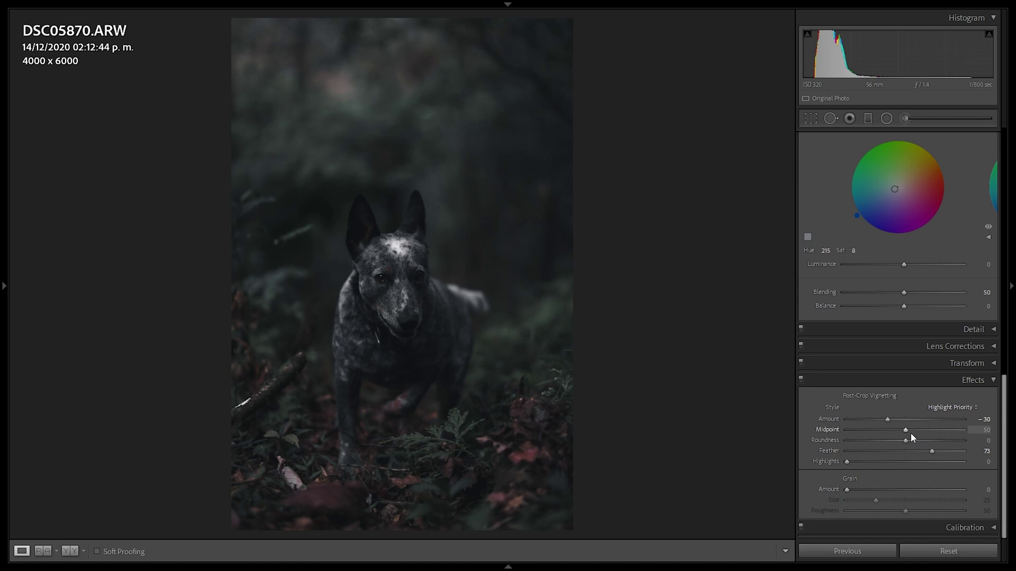
left_click_drag(910, 432, 890, 435)
scroll(882, 328, "up", 10)
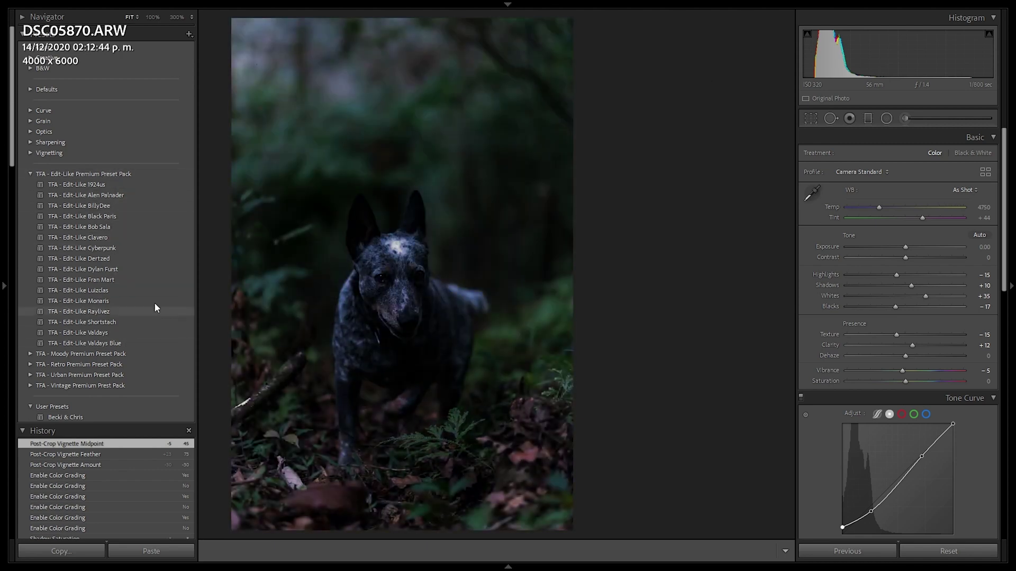
Save the edit as a develop preset named "Becki and Chris" in User Presets, leaving out white balance, exposure and contrast.
key("F7")
mouse_move(1, 116)
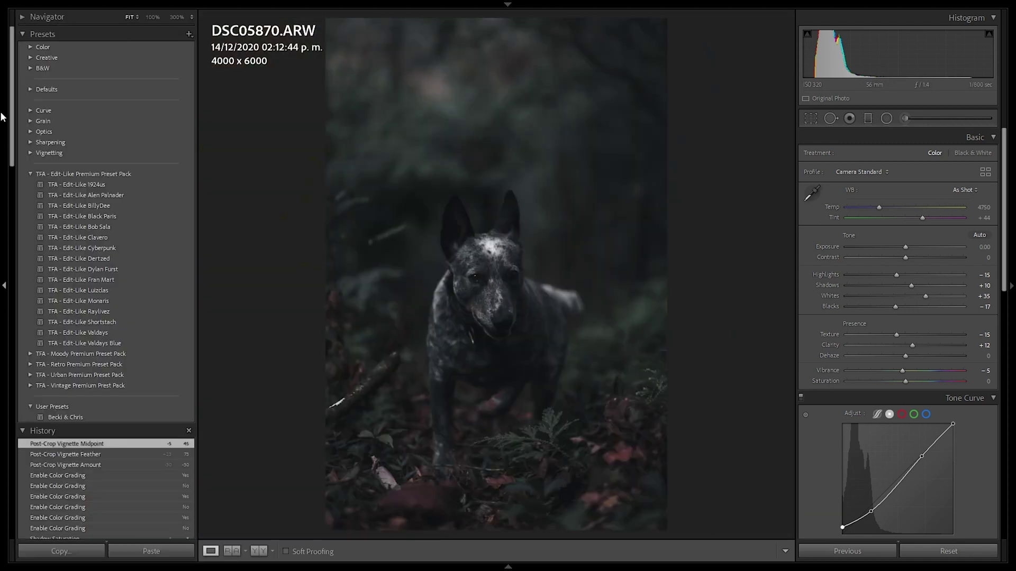
left_click(189, 34)
left_click(227, 45)
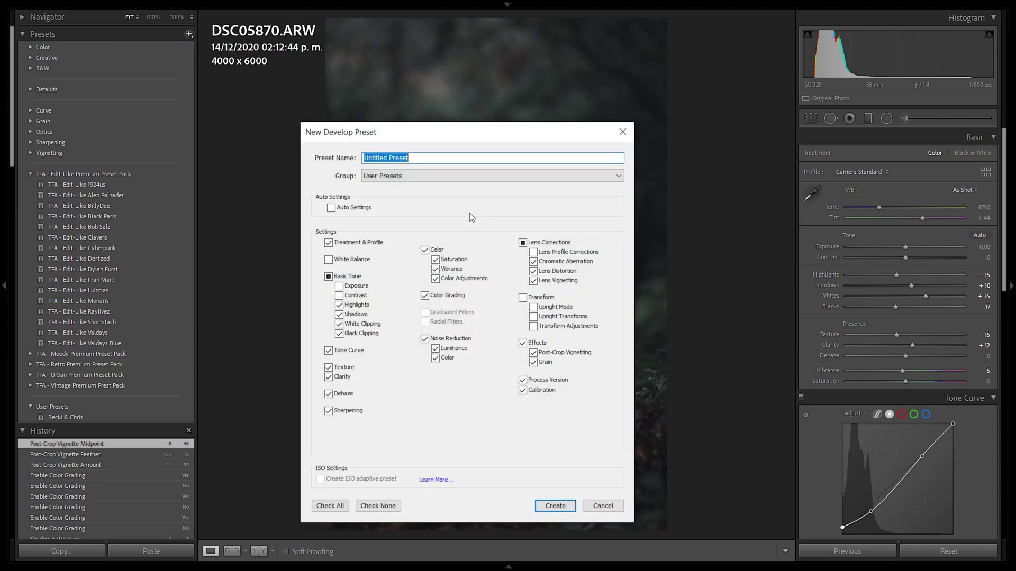
type("Becki and Chris")
left_click(329, 260)
left_click(339, 286)
left_click(339, 295)
left_click(551, 507)
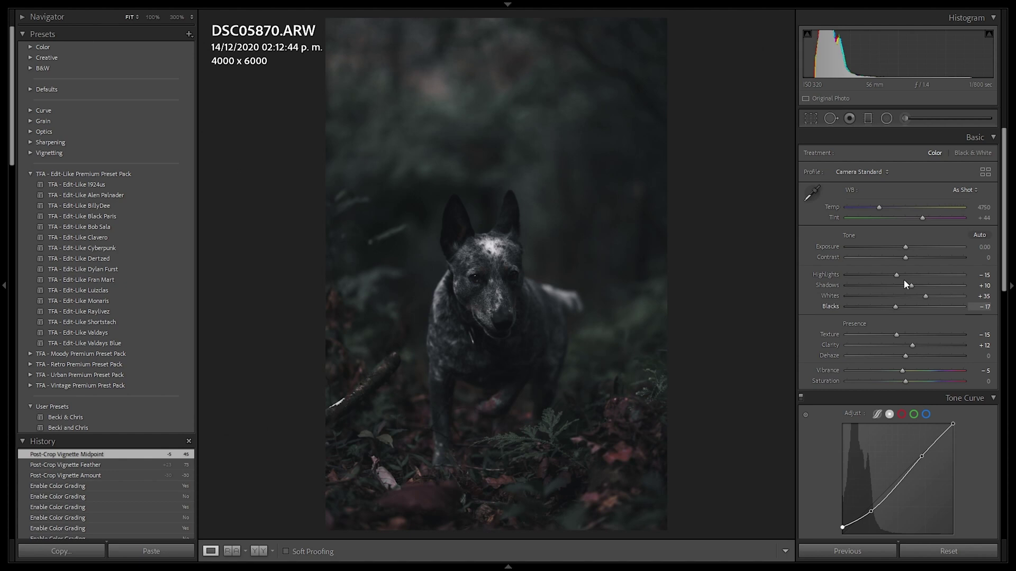
Raise the dog photo's exposure to +0.75 and compare it with the original side by side.
left_click_drag(906, 245, 913, 240)
key("y")
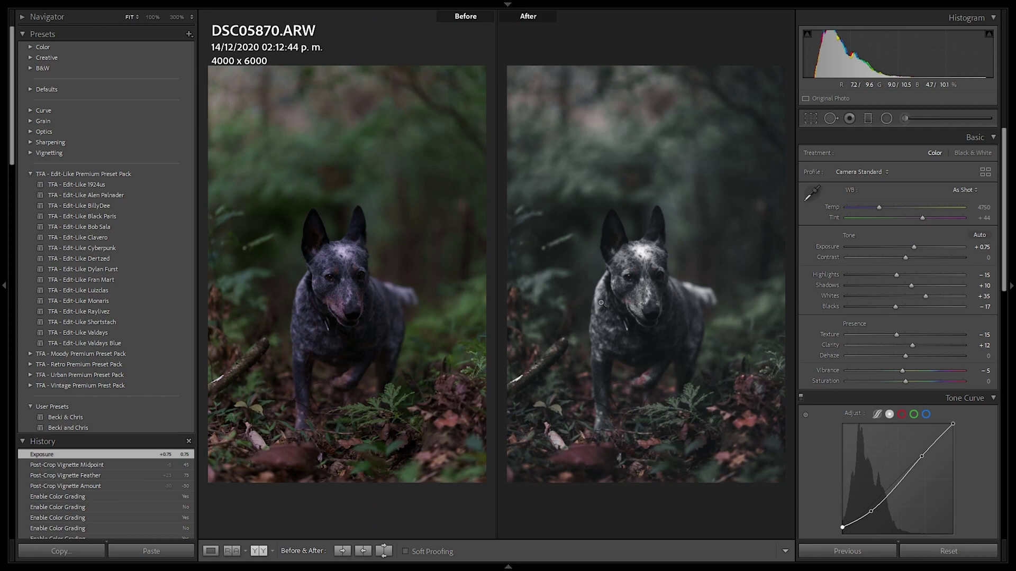
key("y")
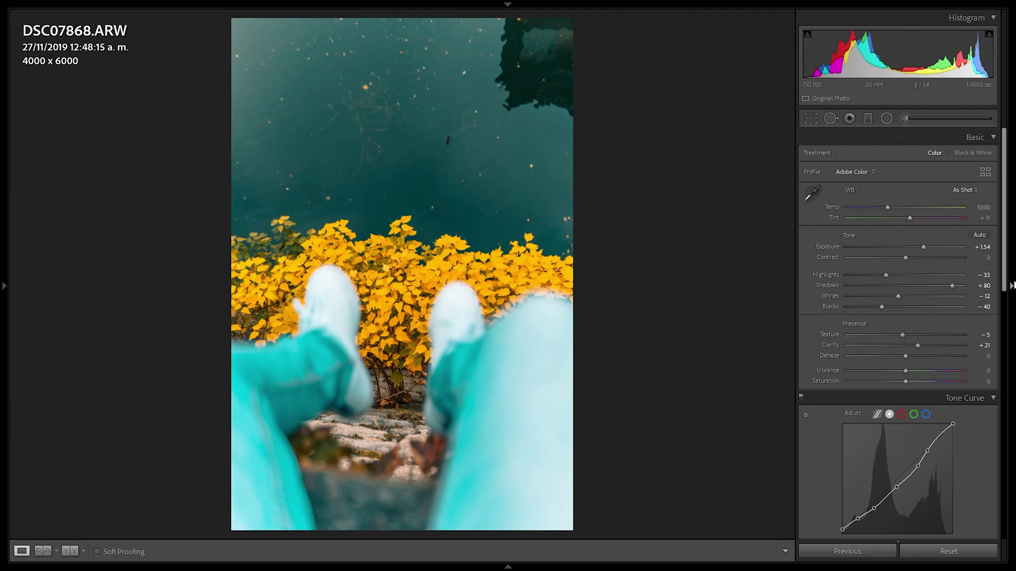
Reset the photo of the yellow leaves and apply the Becki and Chris preset with exposure raised to +1.24.
left_click(935, 554)
mouse_move(3, 326)
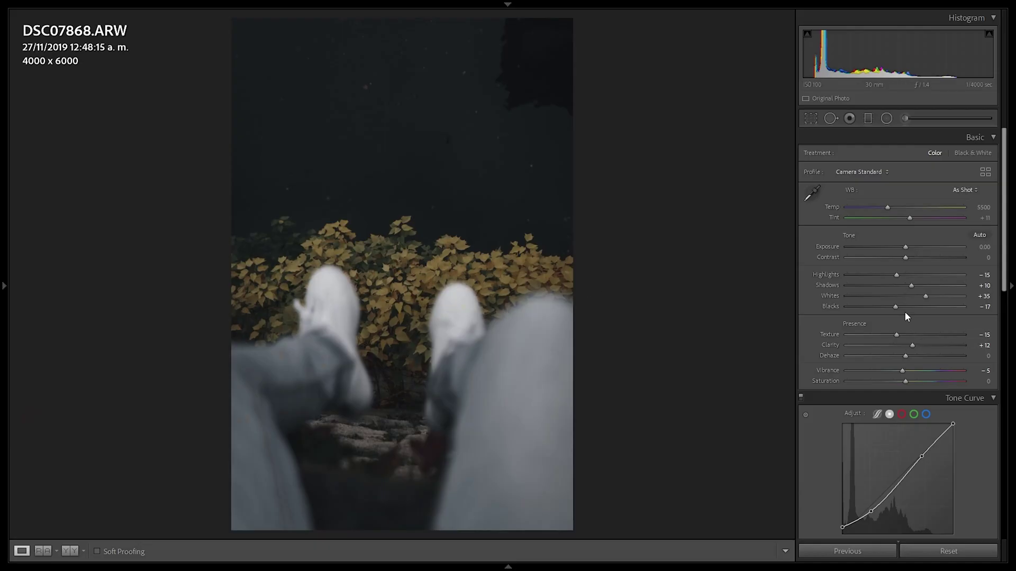
left_click_drag(906, 247, 919, 246)
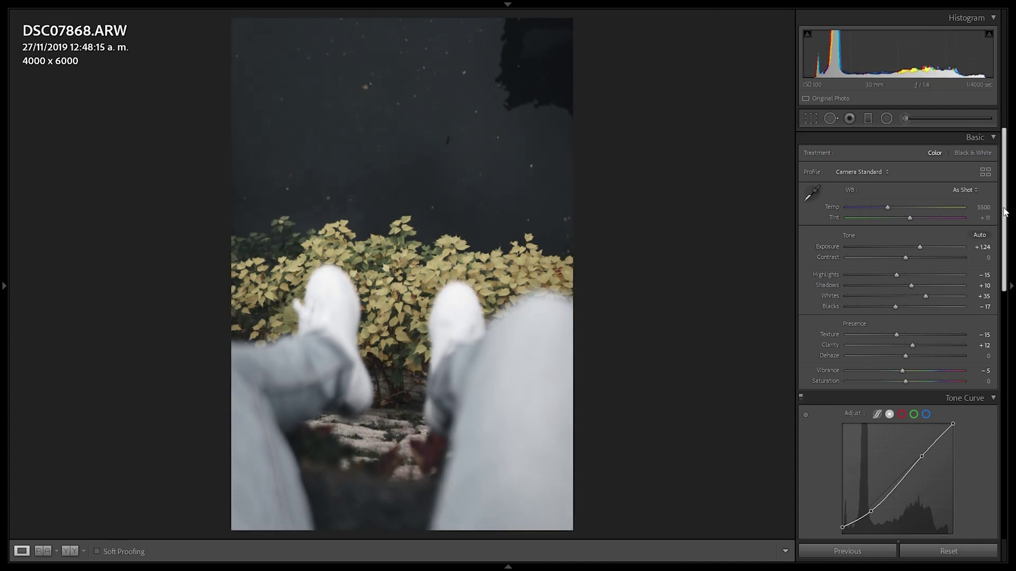
Bring back the leaves' colour with a yellow saturation of -5 in HSL and compare the photo with the original.
scroll(934, 246, "down", 8)
left_click(876, 256)
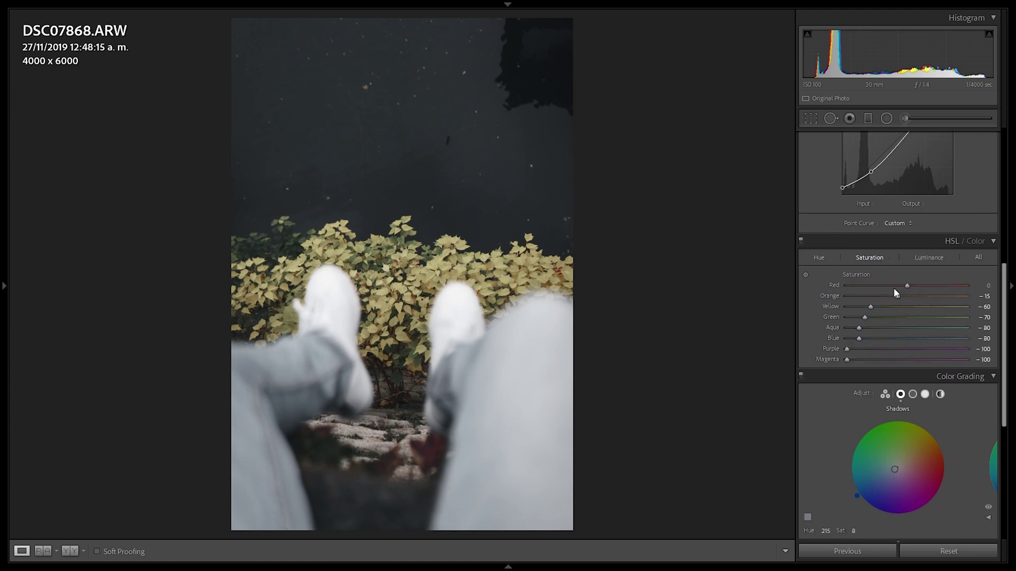
mouse_move(878, 304)
left_mouse_down()
mouse_move(901, 304)
mouse_move(887, 304)
left_mouse_up()
left_click(820, 256)
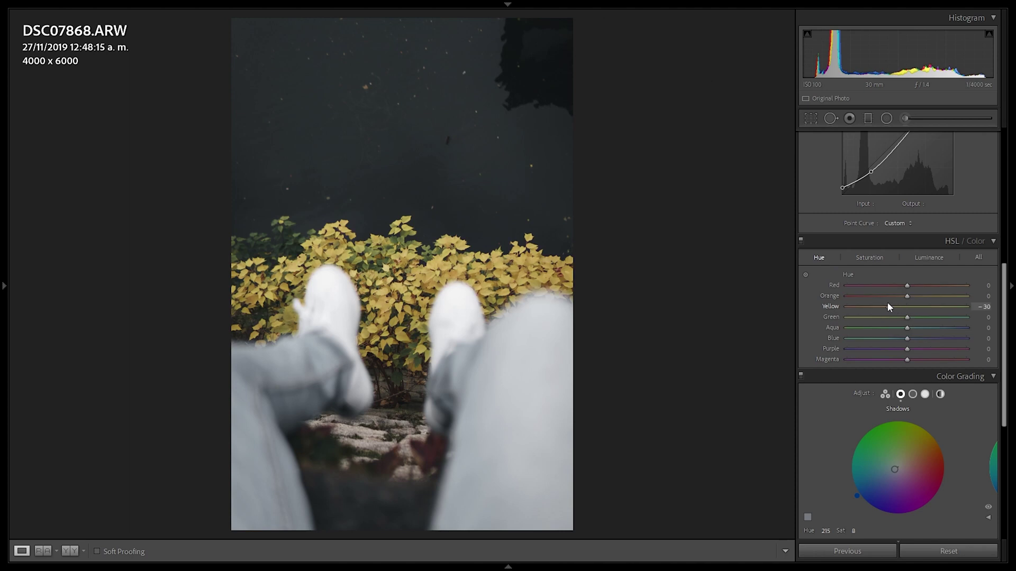
key("y")
left_click(869, 257)
left_click_drag(886, 307, 905, 310)
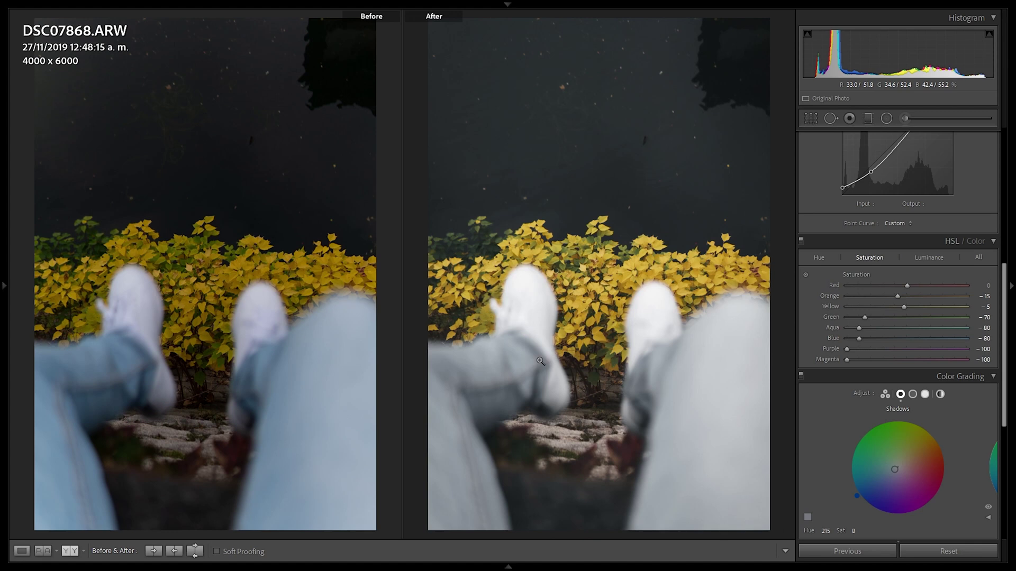
key("y")
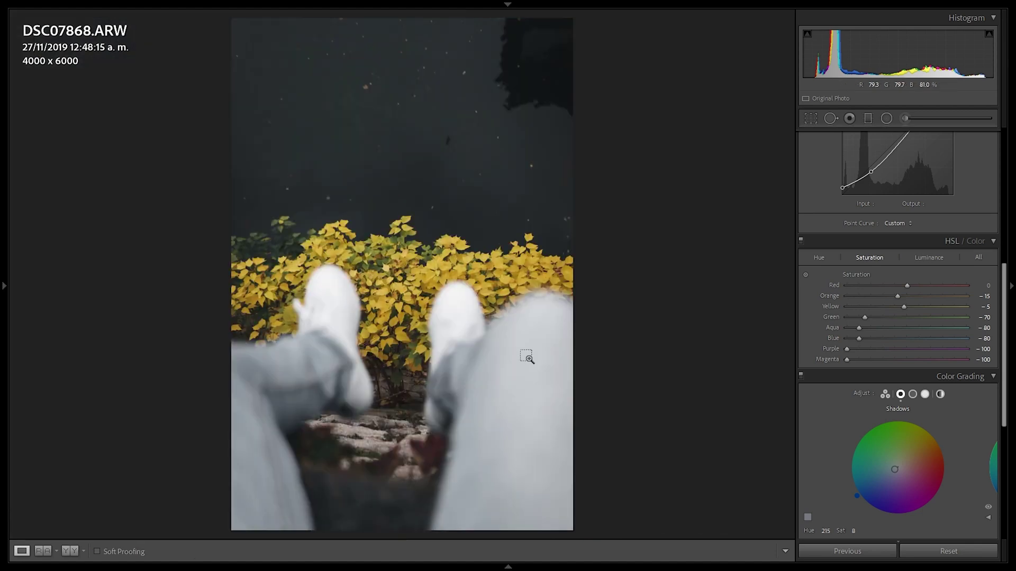
Apply the Becki and Chris preset to the photo of the woman in white and show before and after side by side.
key("Left")
mouse_move(5, 257)
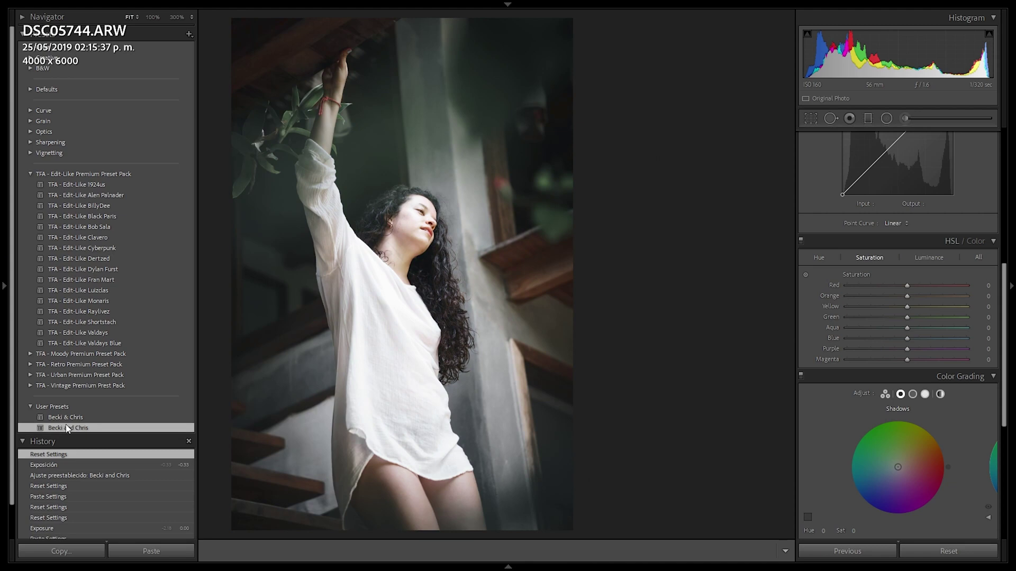
left_click(74, 427)
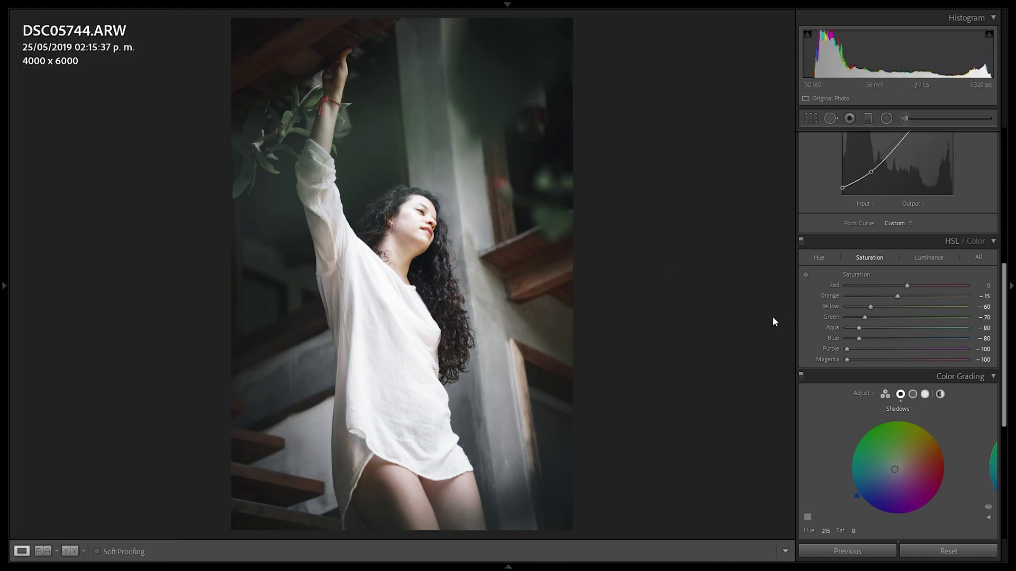
key("y")
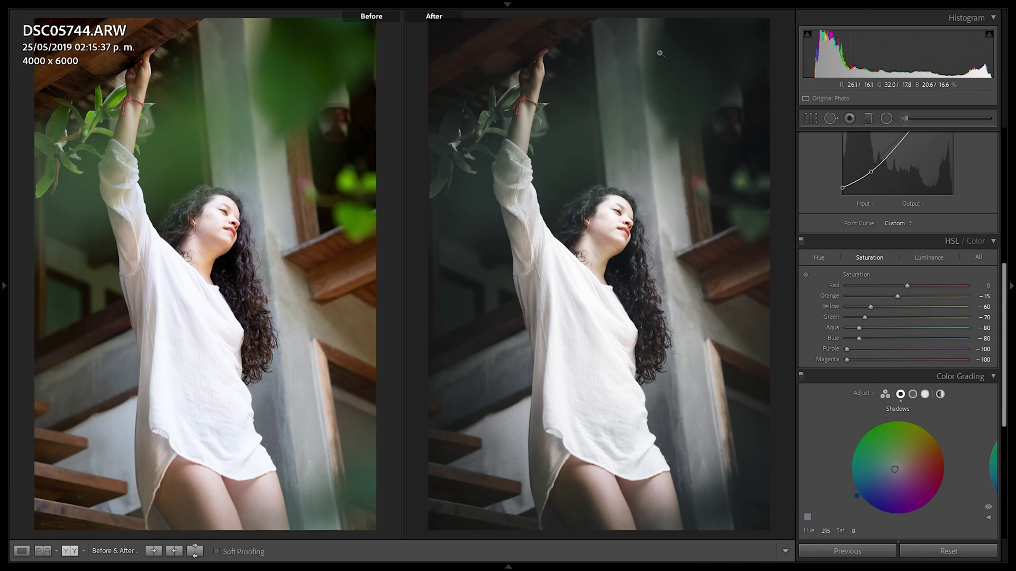
Lower the highlights to -53 and check the woman's face up close against the original.
scroll(884, 304, "up", 10)
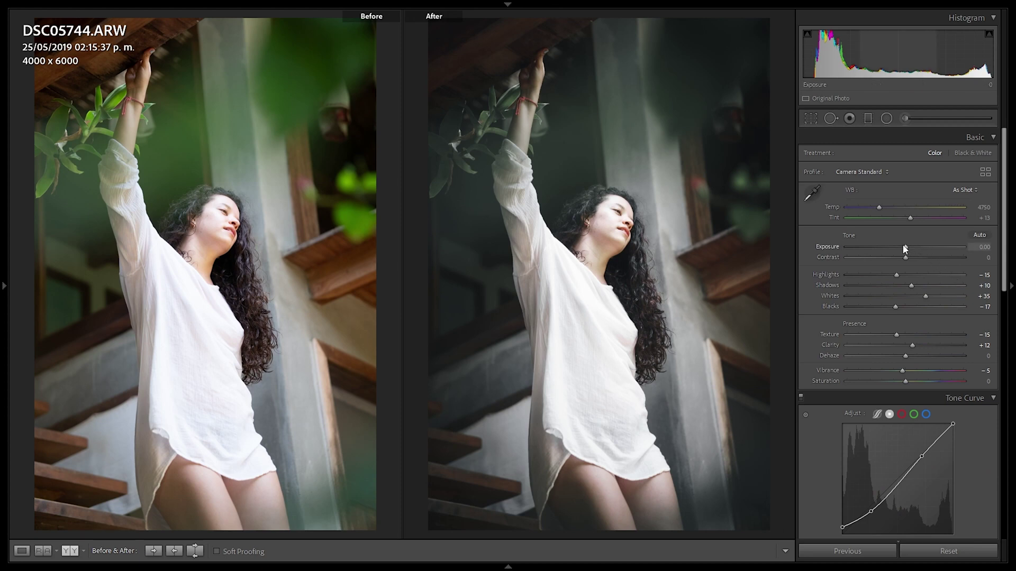
left_click_drag(910, 272, 874, 271)
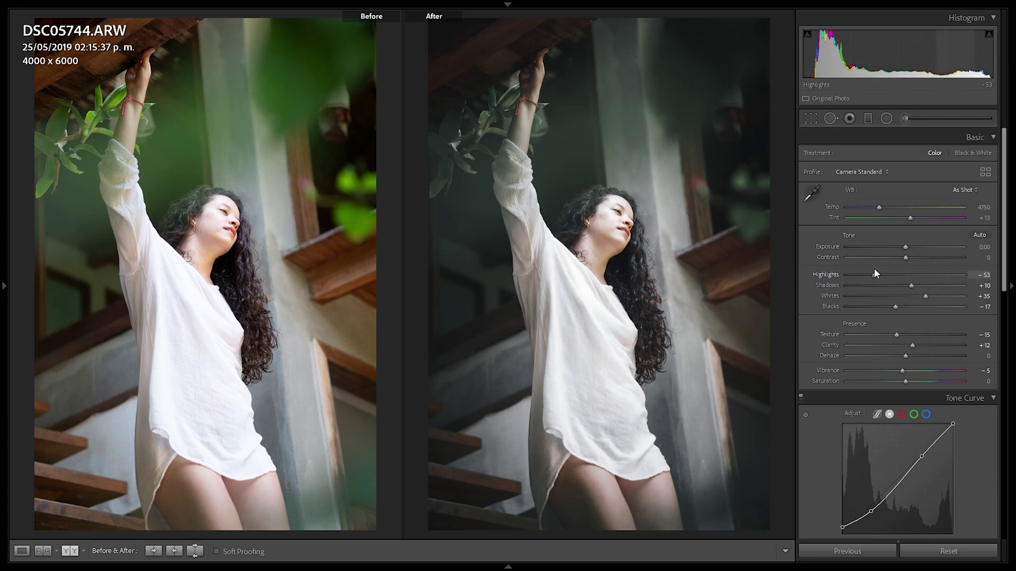
left_click(607, 226)
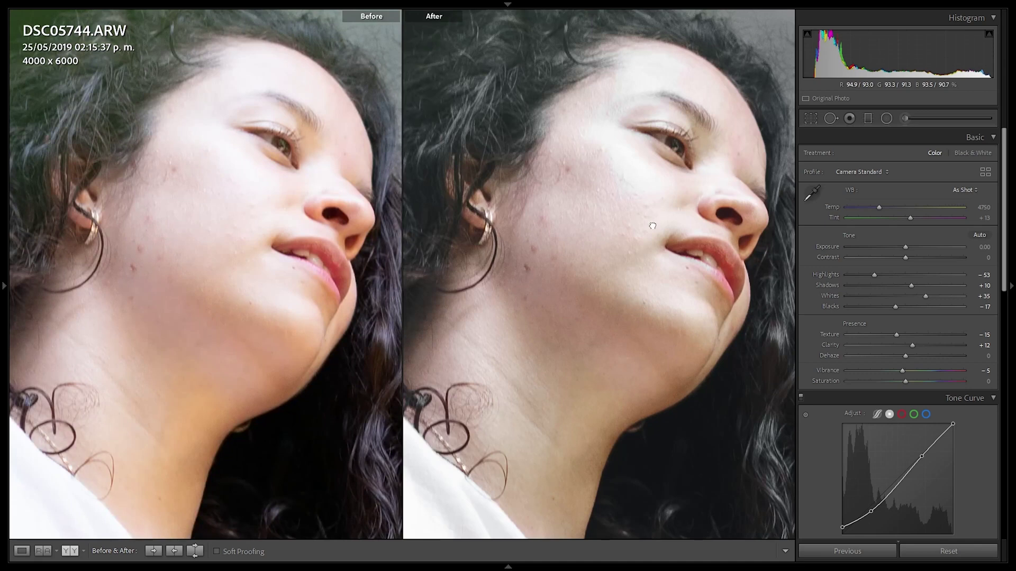
left_click(707, 246)
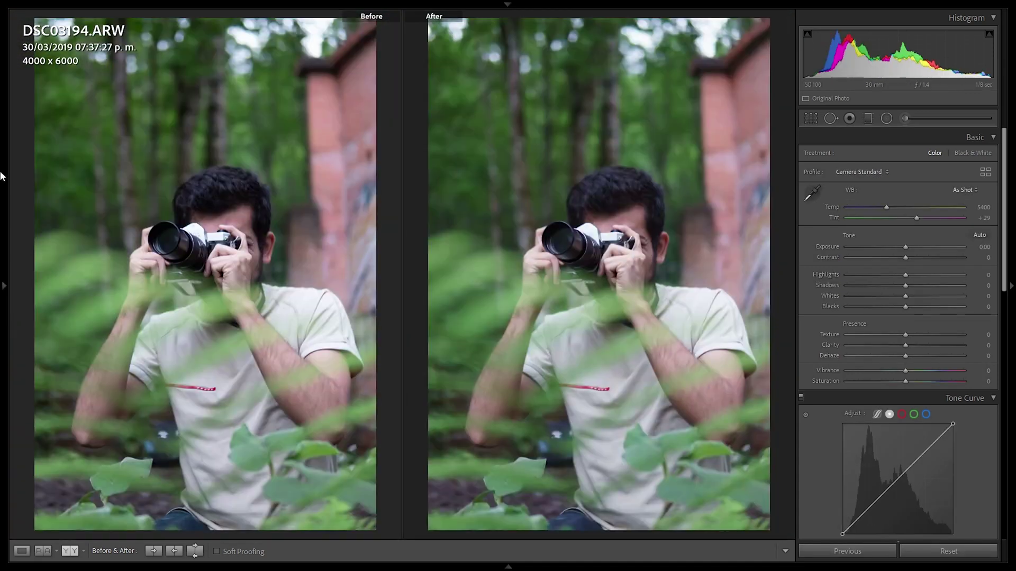
Apply the Becki and Chris preset to the photo of the man with a camera, compare it, and return to the single view.
mouse_move(1, 194)
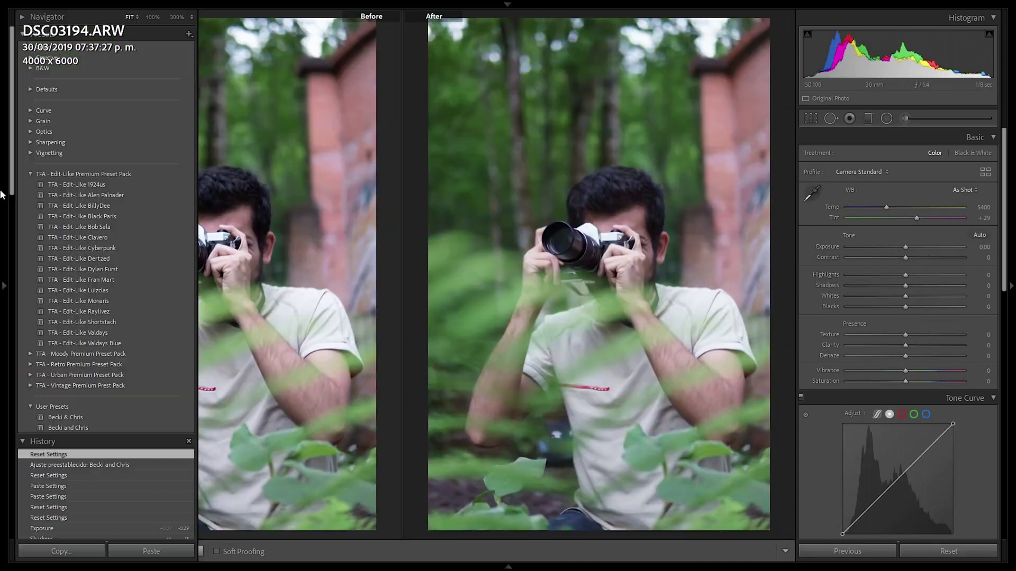
left_click(50, 430)
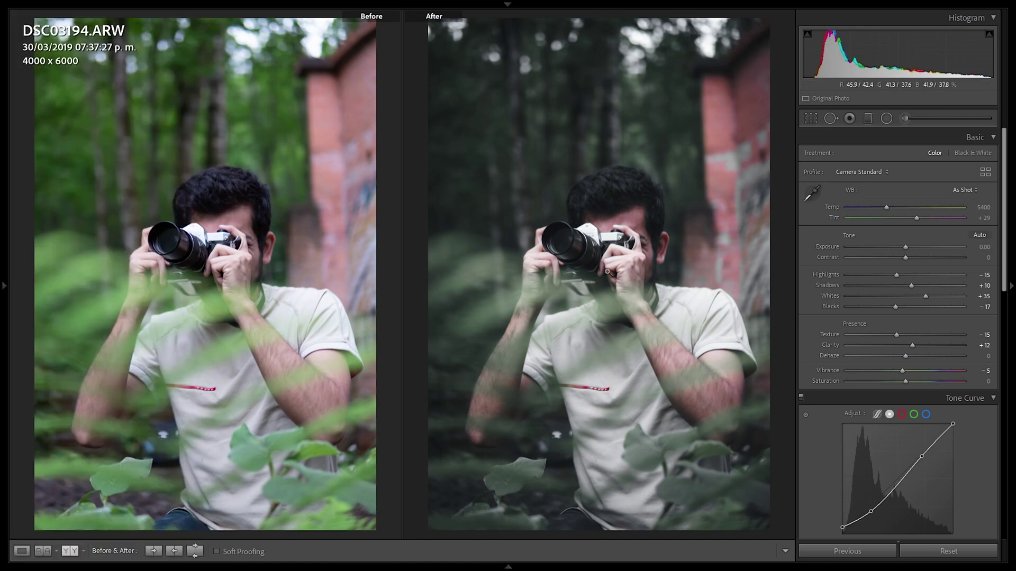
left_click(623, 272)
left_click(563, 263)
key("d")
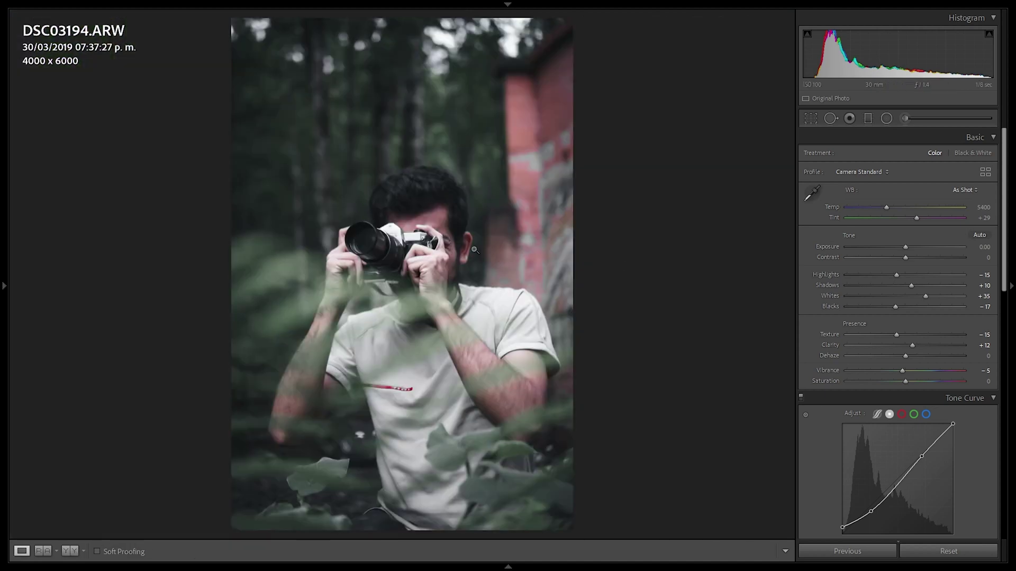
Inspect the man's hands and face up close, and increase the photo's contrast to +33.
left_click(475, 251)
left_click(424, 166)
left_click(519, 239)
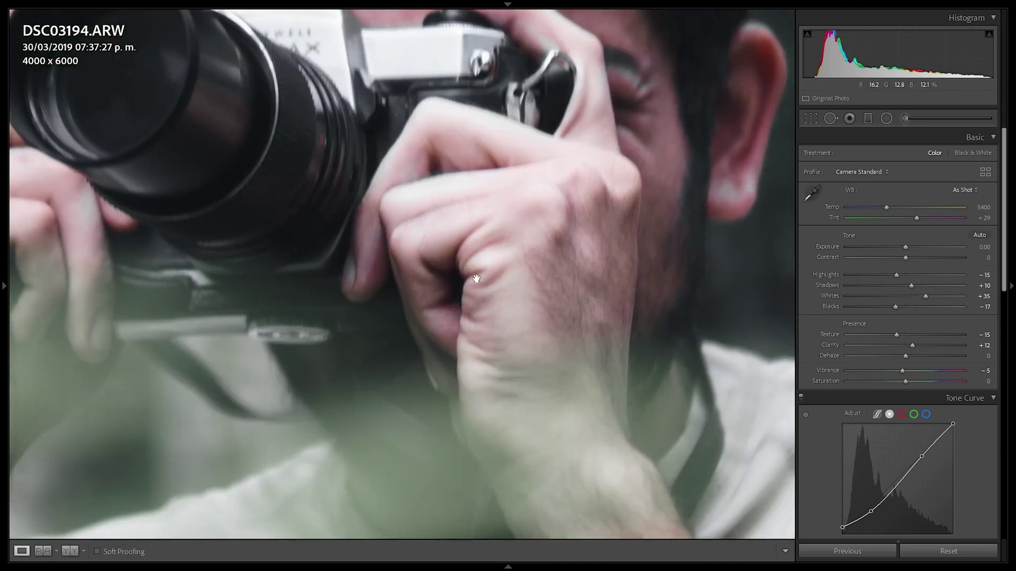
left_click(521, 227)
left_click(551, 314)
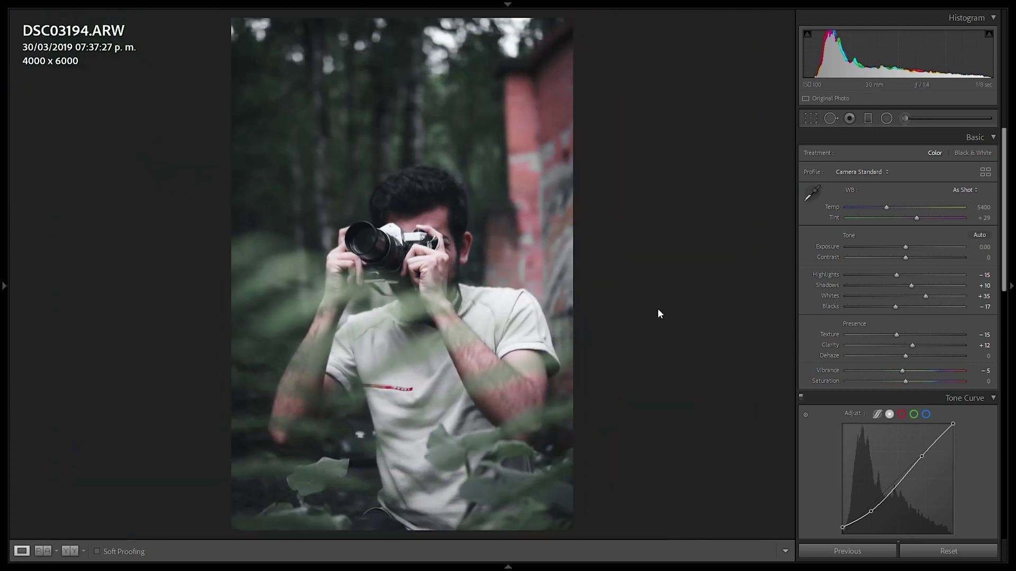
left_click_drag(909, 256, 928, 251)
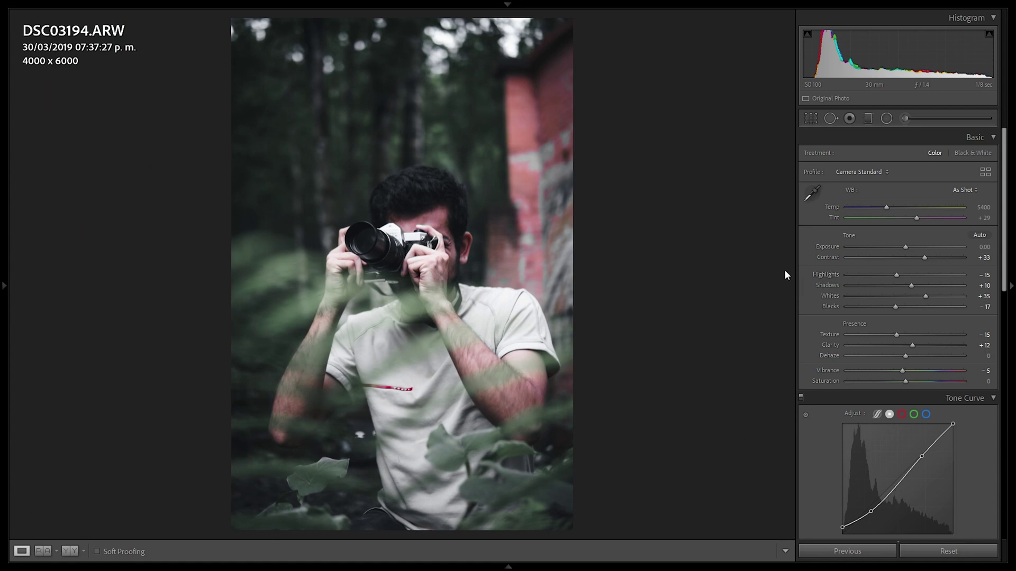
key("y")
key("y")
Apply the Becki and Chris preset to the photo of the man sitting on a rock and raise exposure to +0.75.
key("Left")
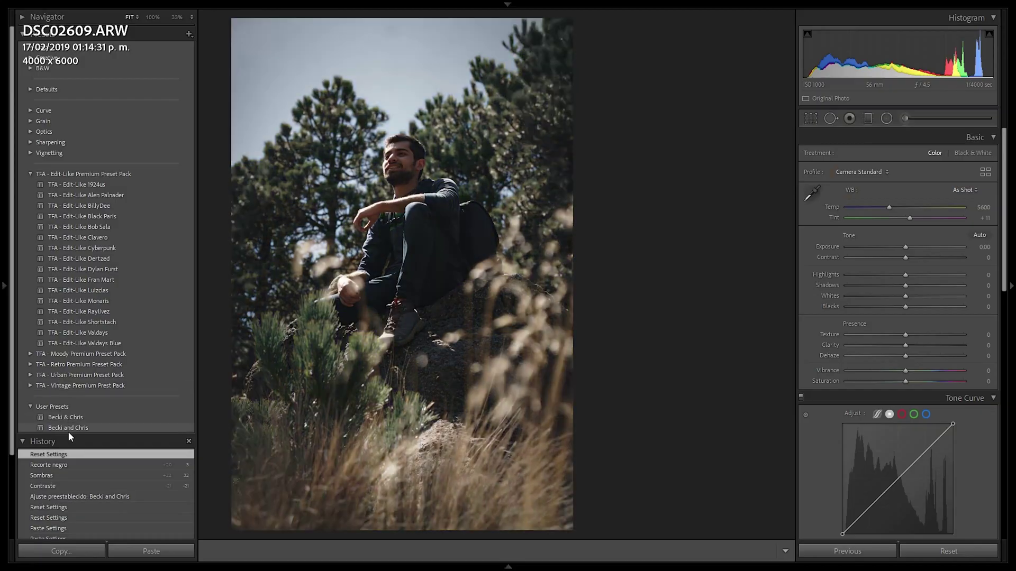
left_click(69, 430)
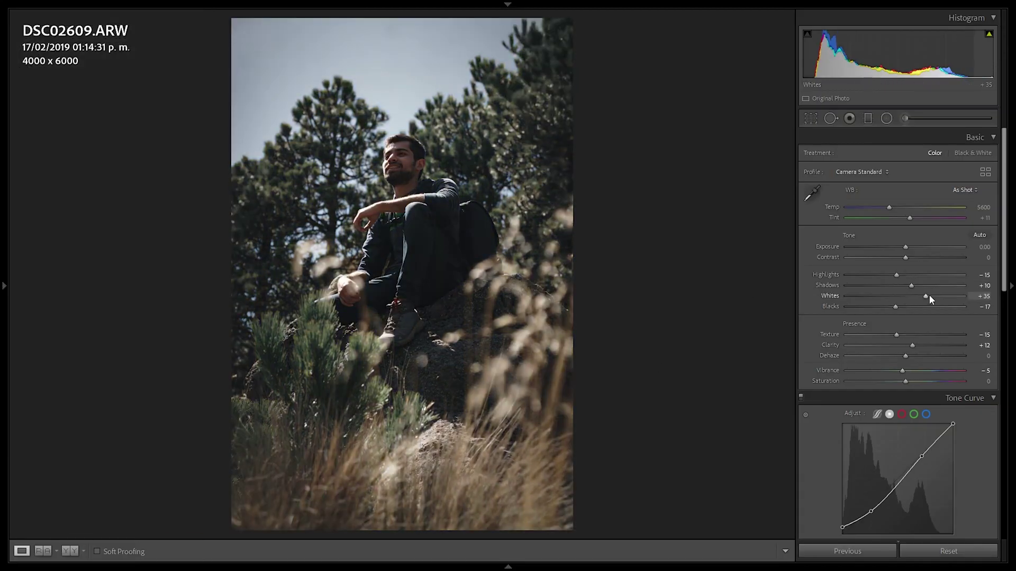
left_click_drag(909, 250, 917, 245)
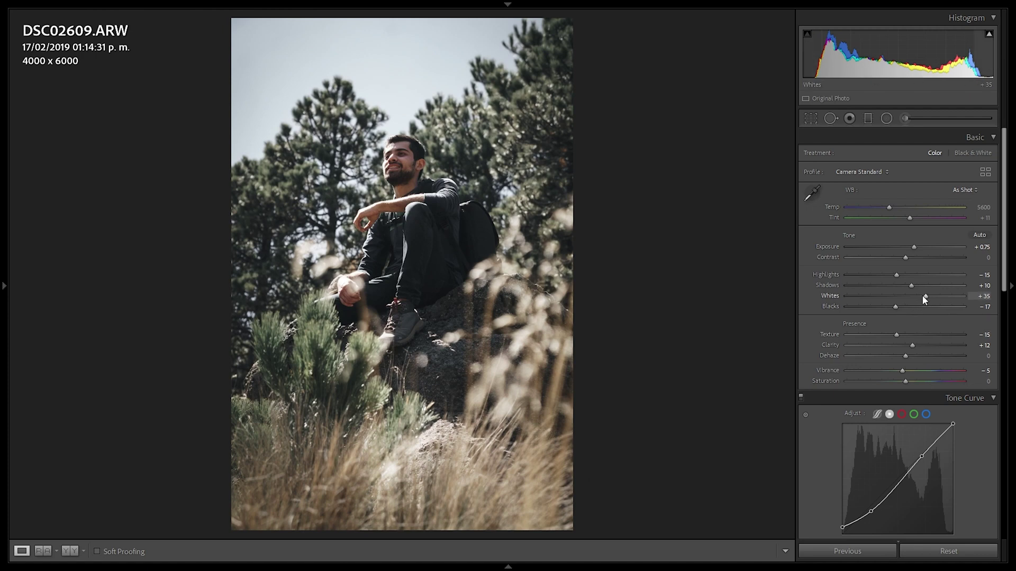
Set highlights to -55, whites to +6 and blacks to +24, and compare the seated man's photo with the original.
left_click_drag(925, 297, 874, 274)
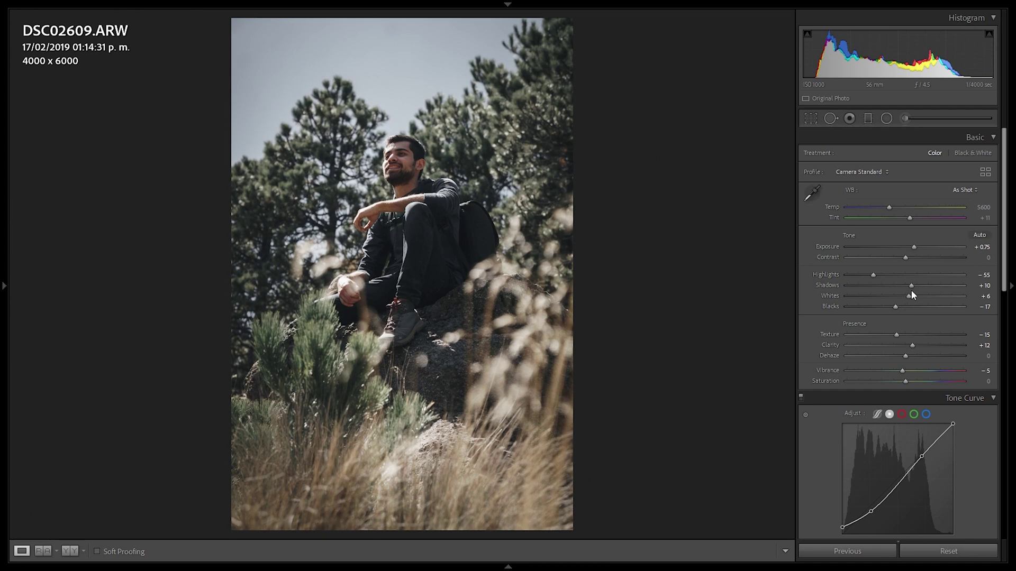
left_click_drag(897, 309, 922, 306)
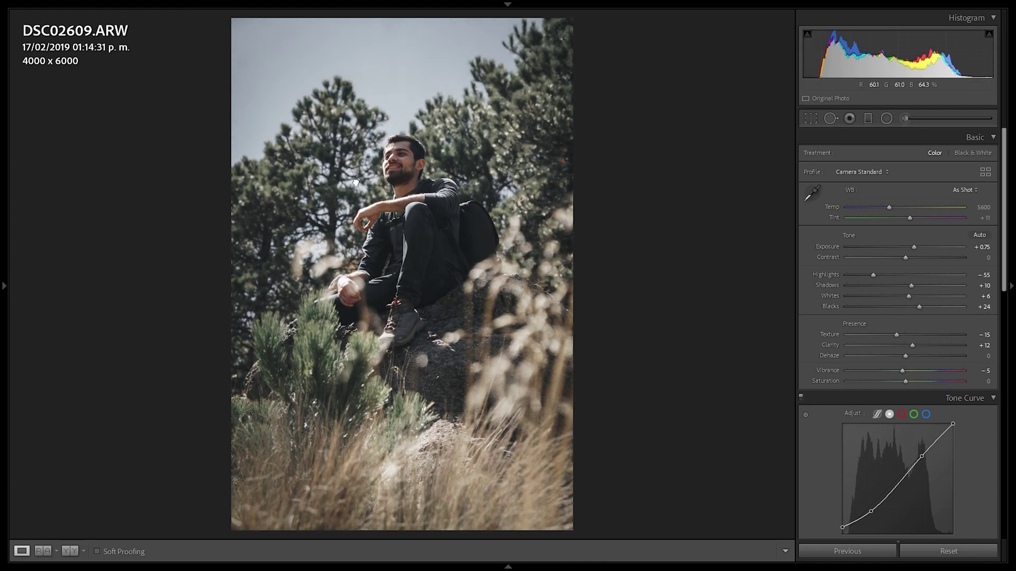
left_click(469, 342)
left_click(468, 342)
key("y")
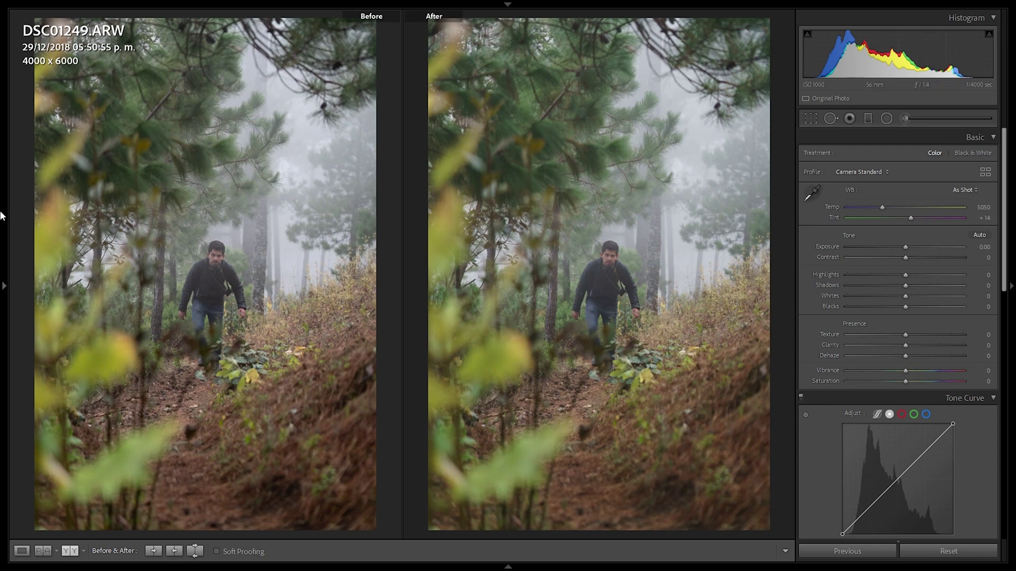
Apply the Becki and Chris preset to the photo of the man in the foggy forest and set contrast to +45.
mouse_move(3, 217)
left_click(61, 429)
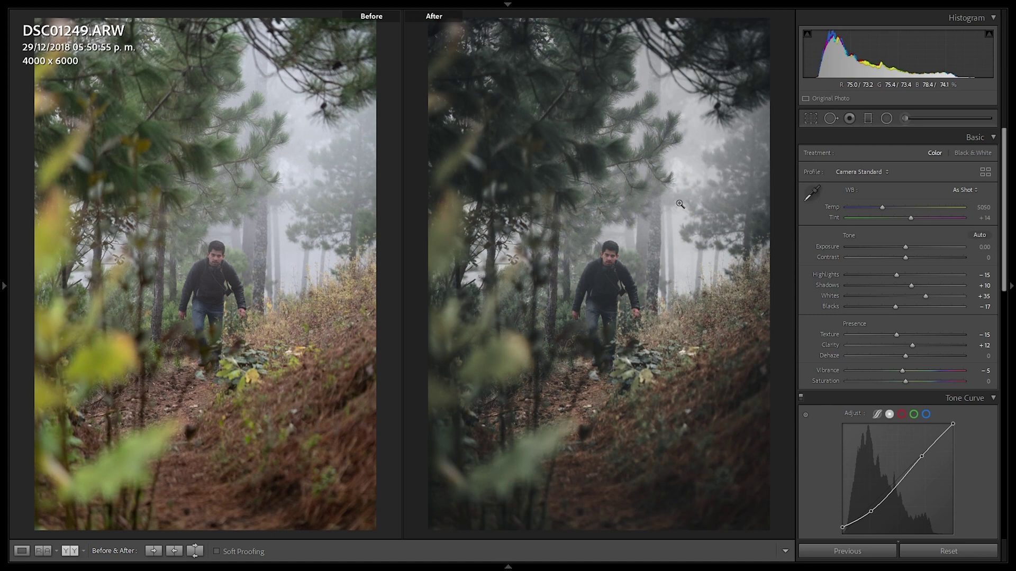
key("y")
left_click_drag(917, 263, 929, 260)
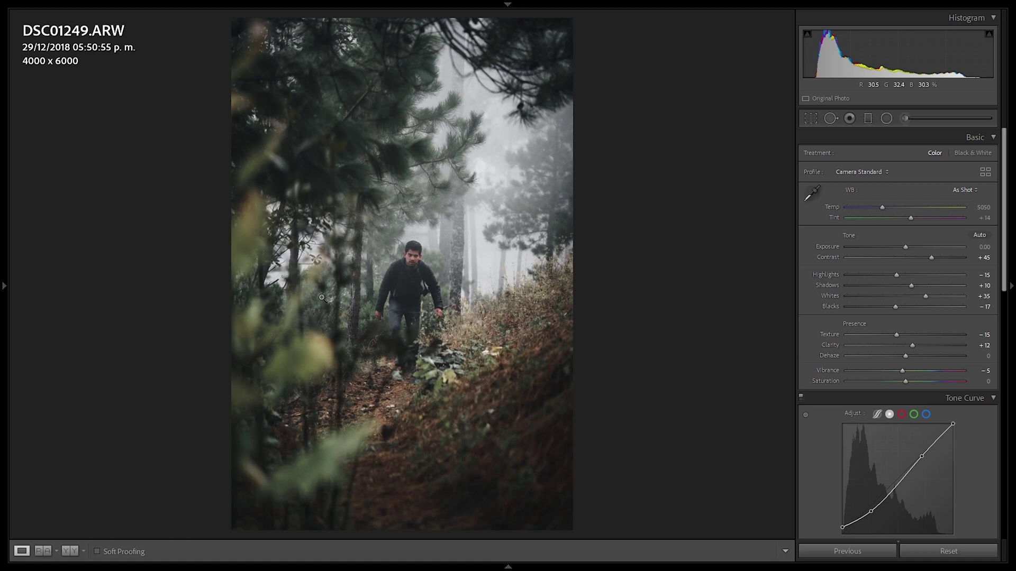
Apply the Becki and Chris preset to the car interior photo DSC08663 and raise its exposure to +1.65.
key("Right")
mouse_move(1, 269)
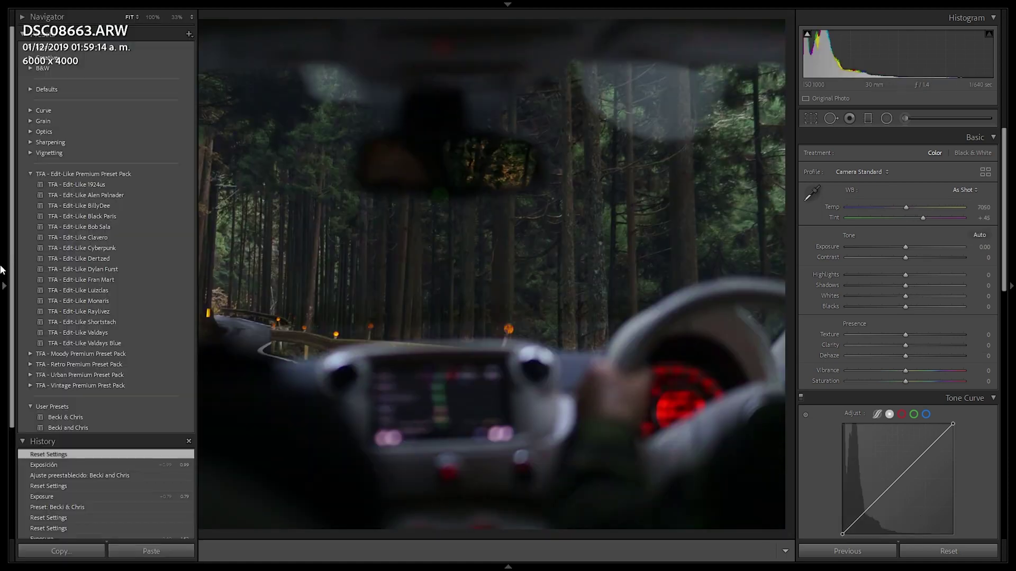
left_click(69, 427)
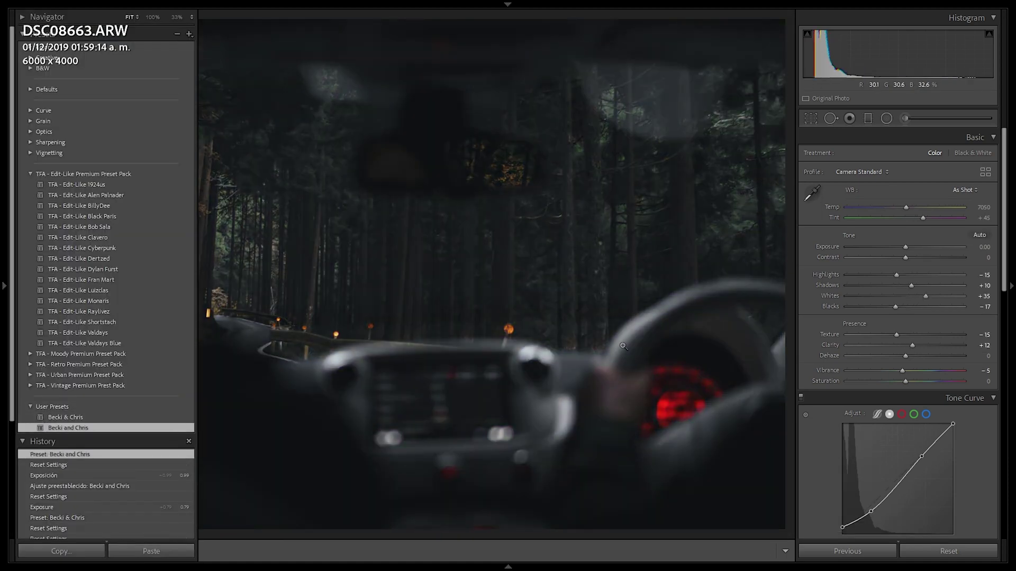
left_click_drag(909, 249, 928, 243)
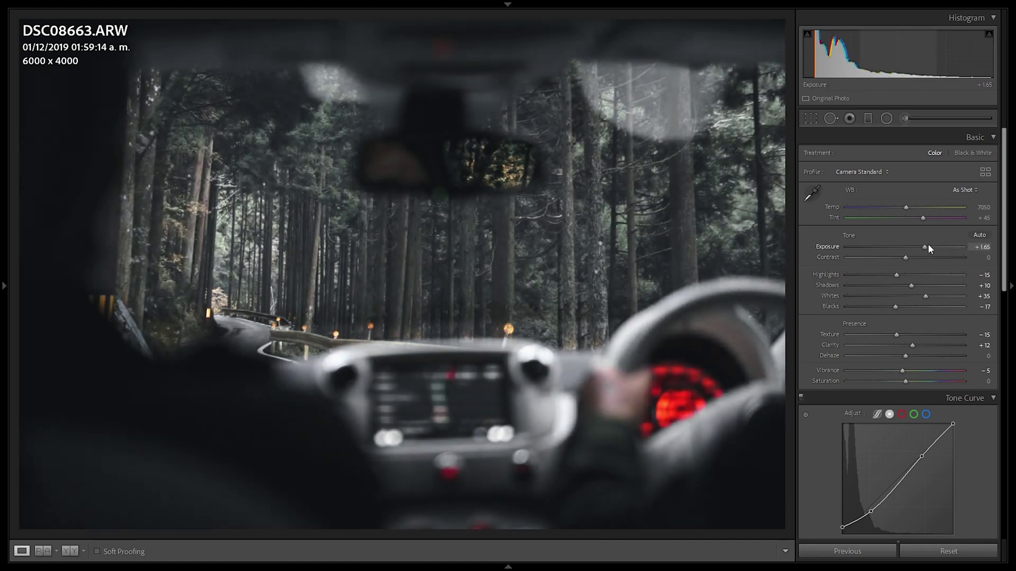
Apply the Becki and Chris preset to the dog photo DSC03789 and raise its exposure to +1.52.
key("Right")
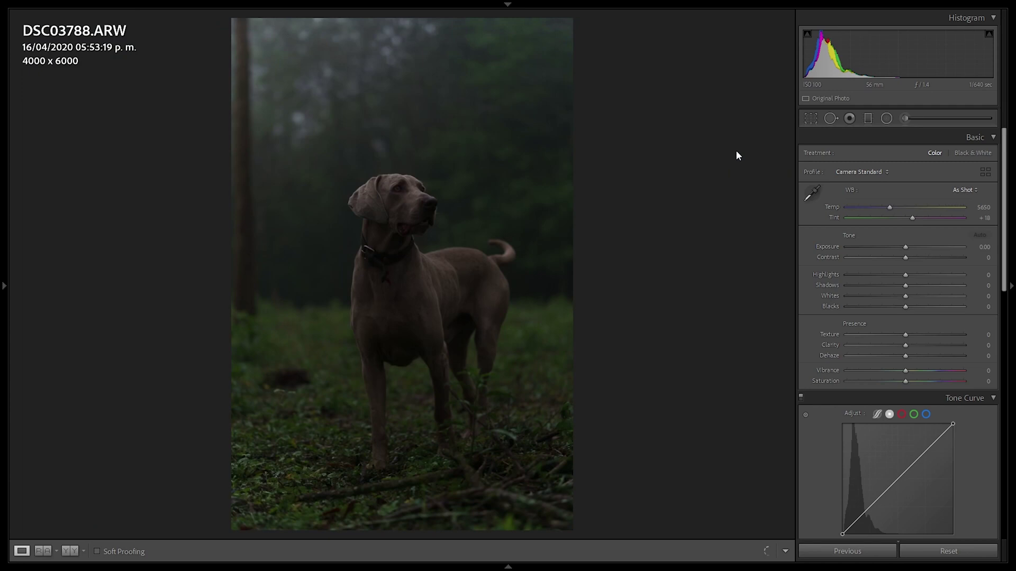
key("Right")
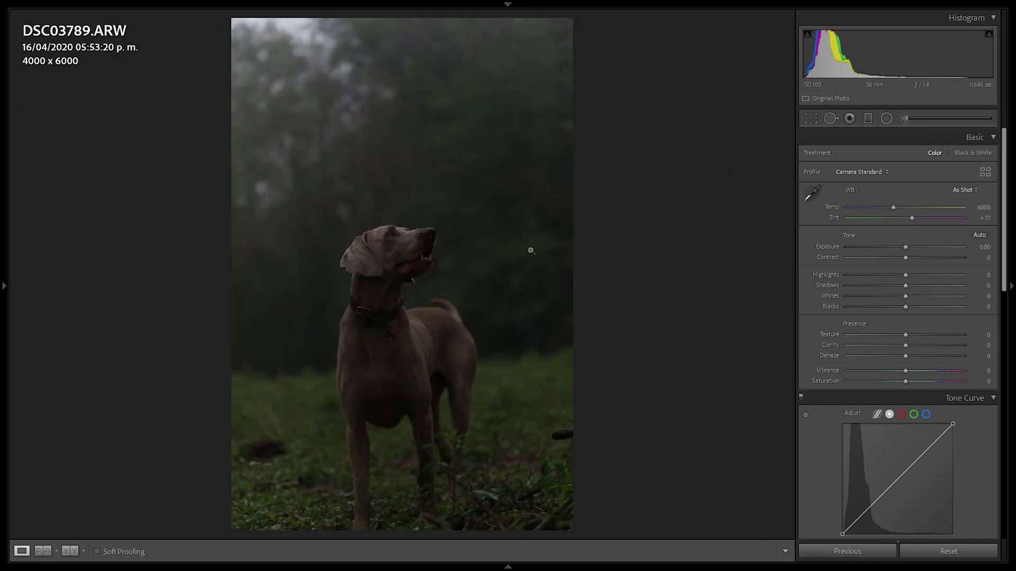
mouse_move(2, 264)
left_click(58, 428)
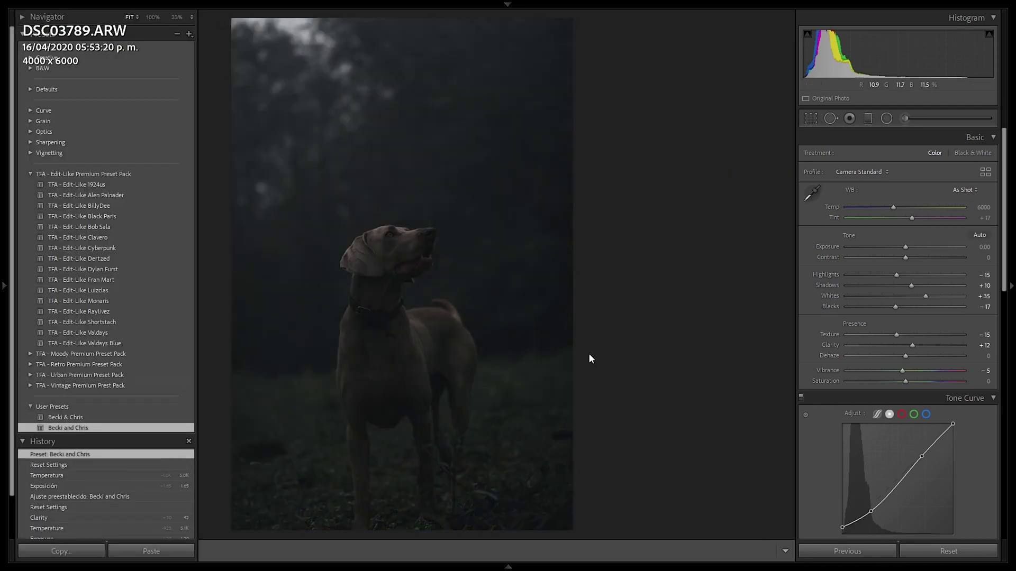
left_click_drag(910, 247, 923, 248)
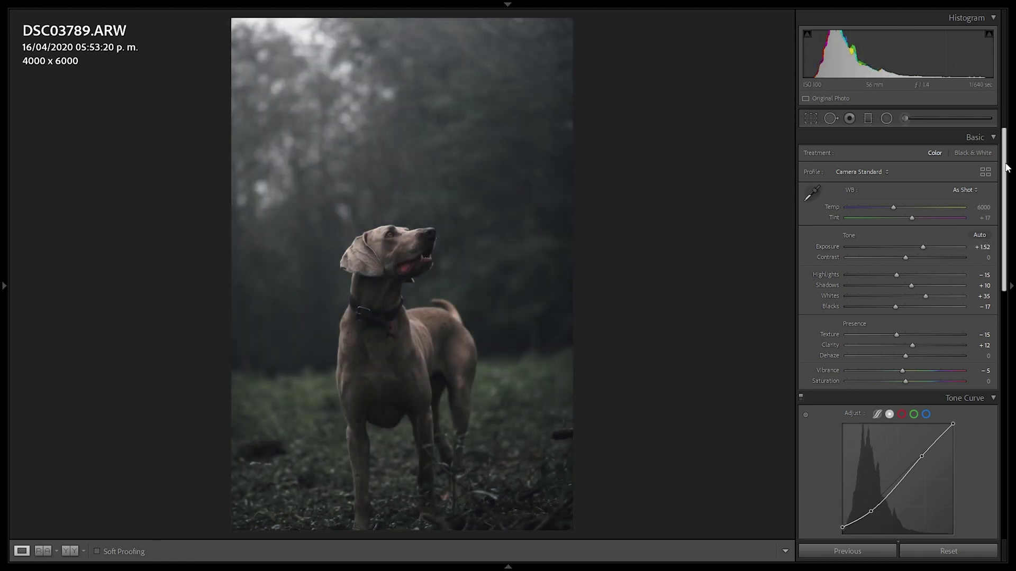
Set the post-crop vignette amount to -65 and midpoint to 29 on the dog photo, and inspect the dog up close.
left_click_drag(1001, 137, 999, 306)
scroll(998, 306, "down", 5)
mouse_move(890, 421)
left_mouse_down()
mouse_move(870, 423)
mouse_move(881, 434)
left_mouse_up()
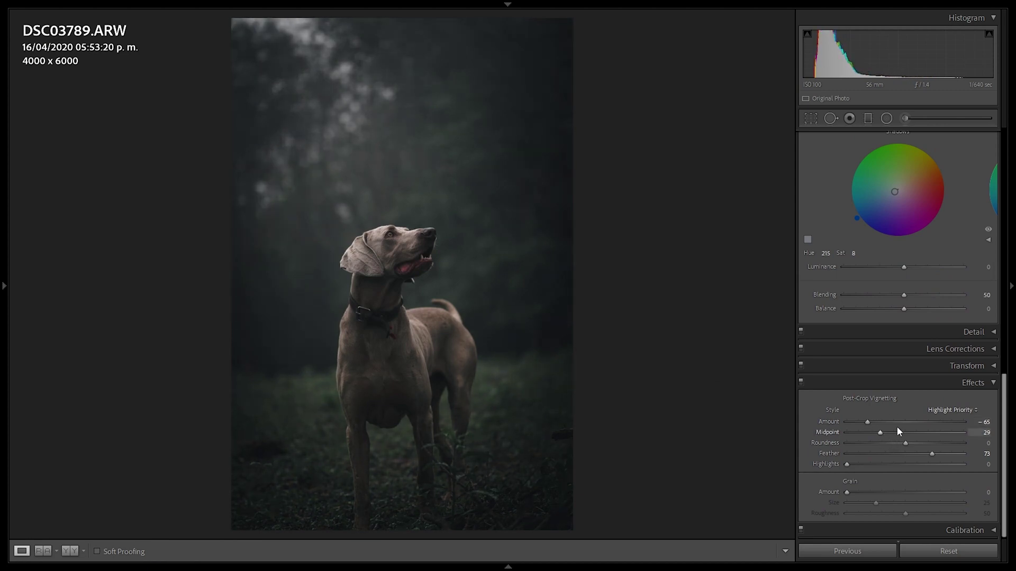
scroll(894, 423, "up", 2)
scroll(887, 407, "up", 5)
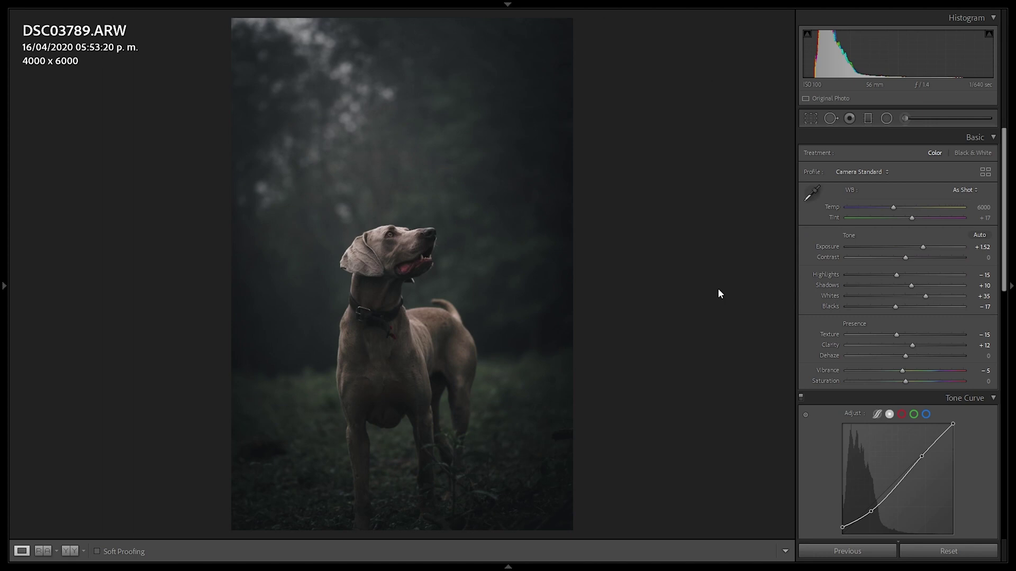
left_click(424, 333)
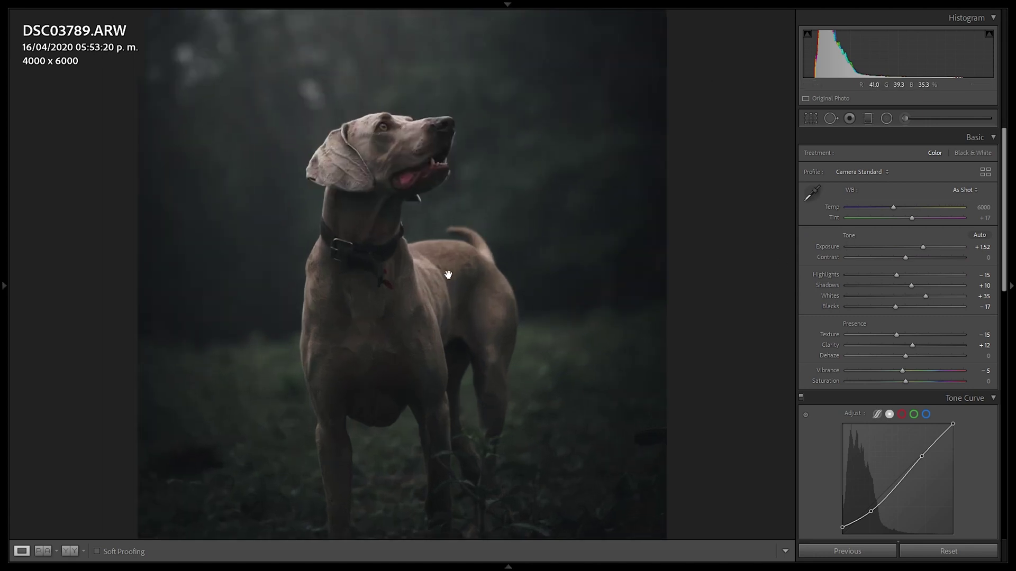
left_click(482, 236)
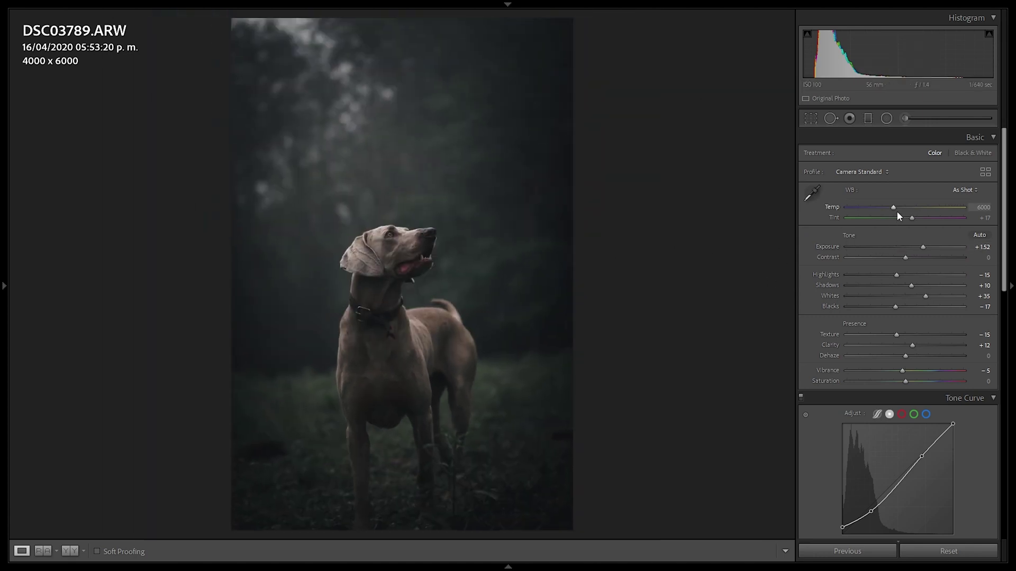
Cool the dog photo's temperature to 5167 and set contrast to +38 while comparing before and after side by side.
left_click_drag(890, 207, 885, 207)
key("y")
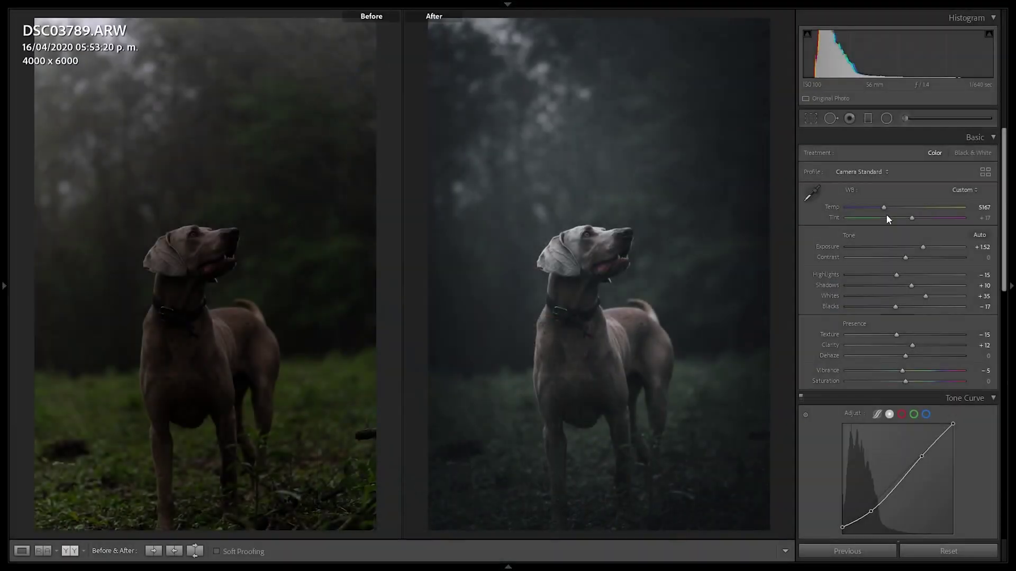
mouse_move(923, 248)
left_mouse_down()
mouse_move(942, 246)
mouse_move(917, 254)
mouse_move(927, 259)
left_mouse_up()
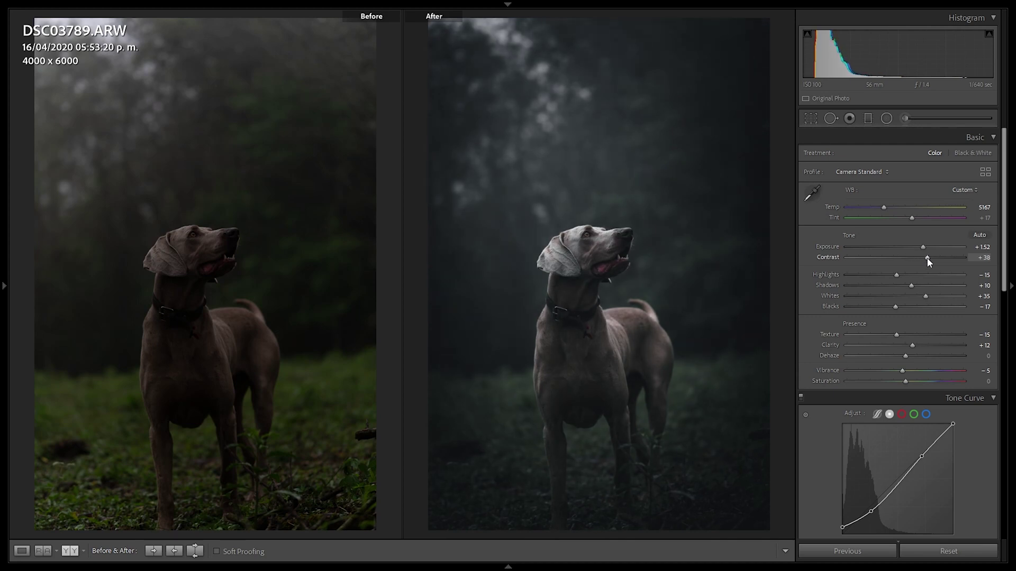